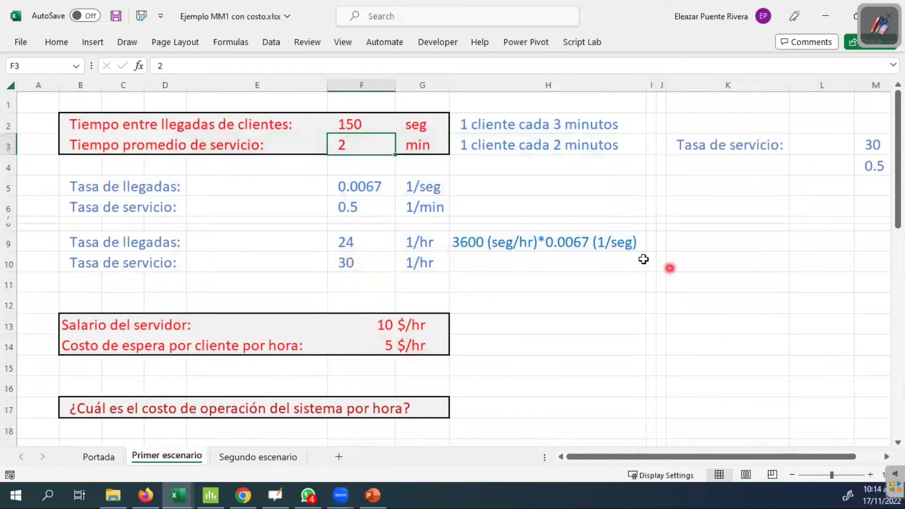
Review the time between customer arrivals and the average service time in rows 2 and 3, including their values and units
click(27, 105)
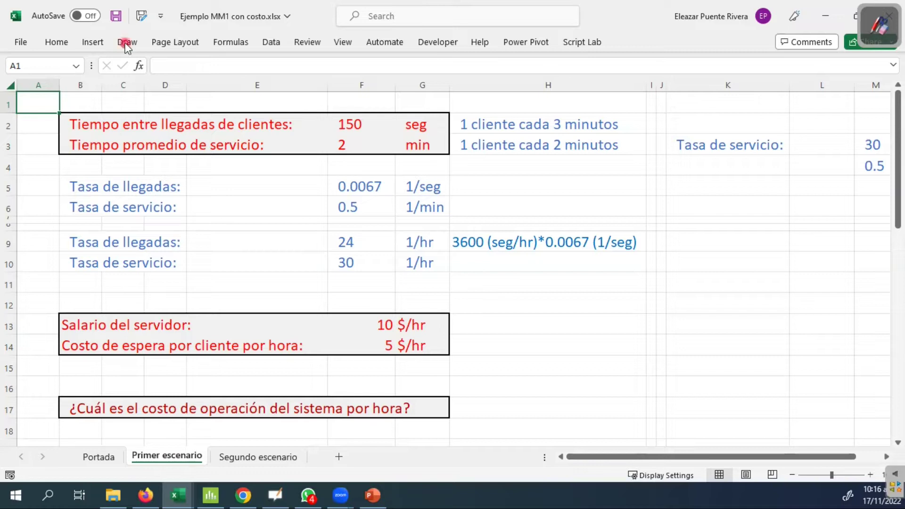
click(84, 124)
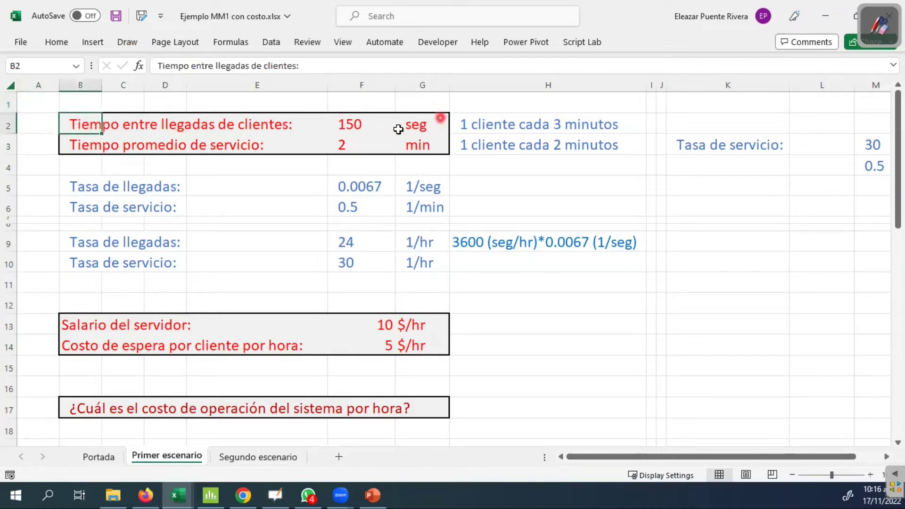
click(417, 125)
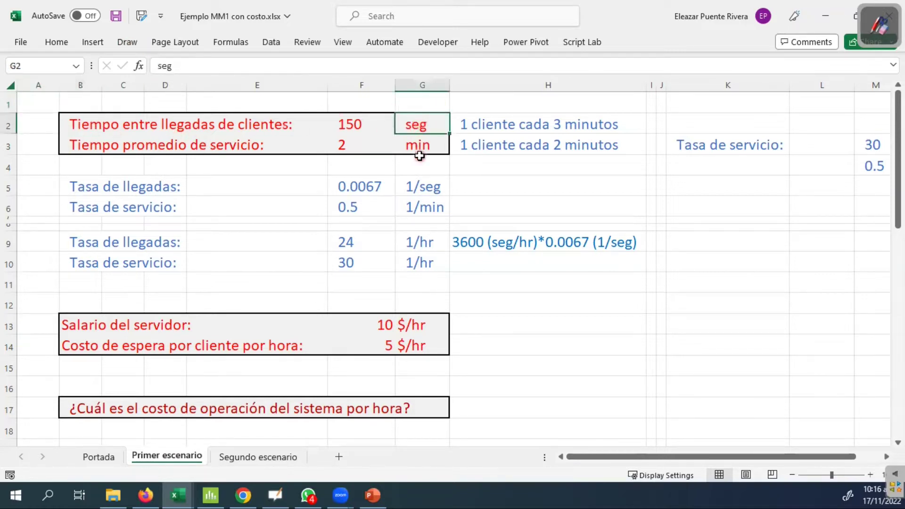
click(417, 146)
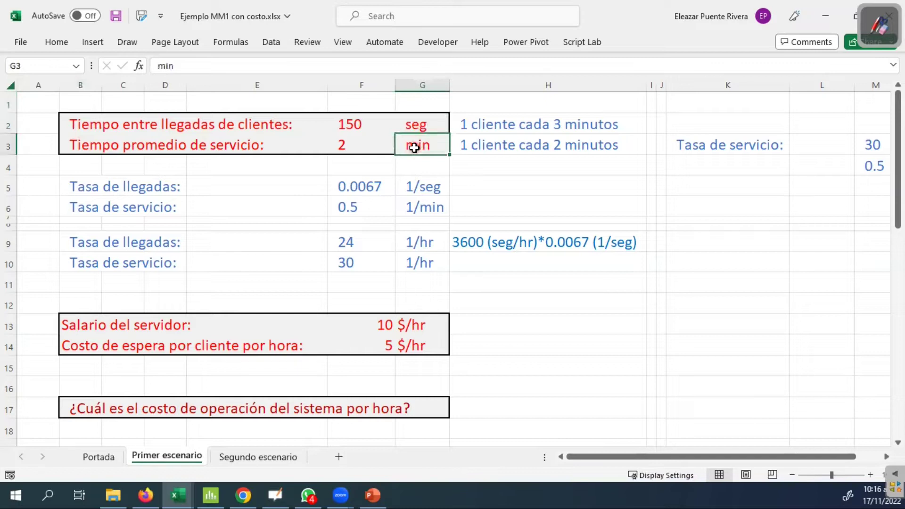
click(70, 125)
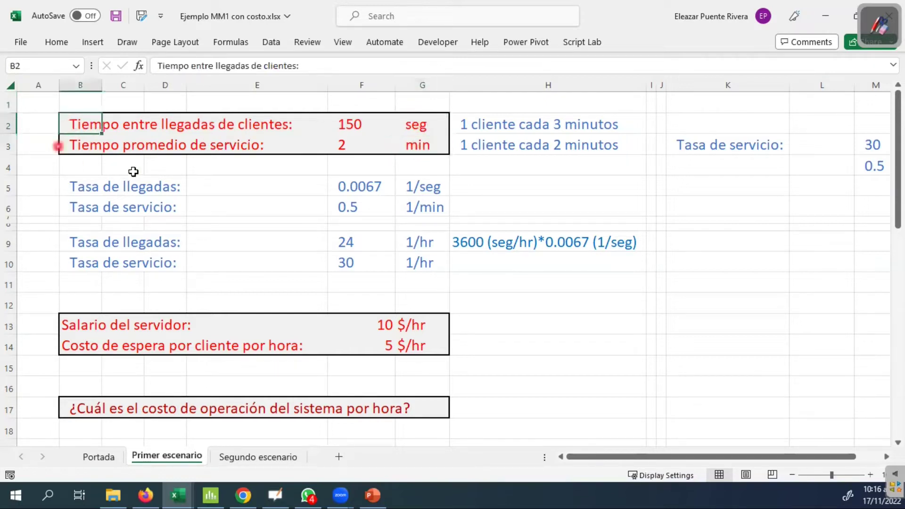
click(334, 125)
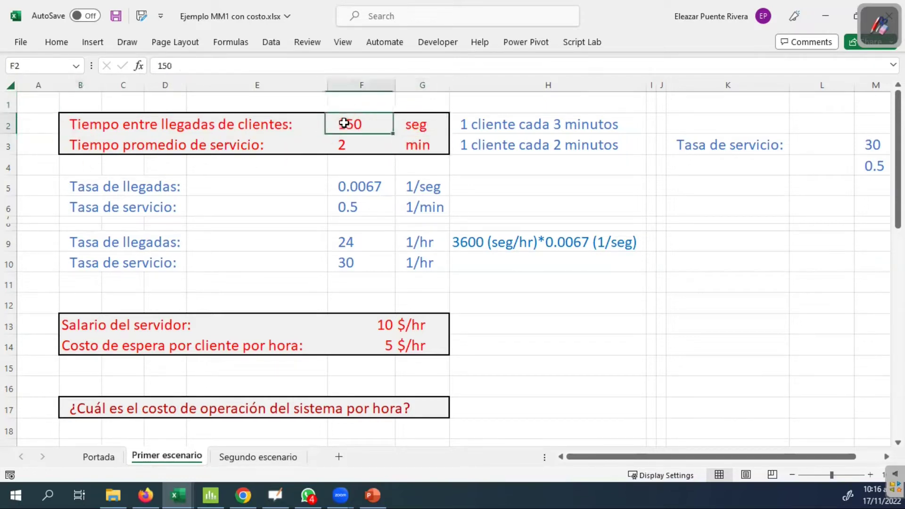
click(425, 120)
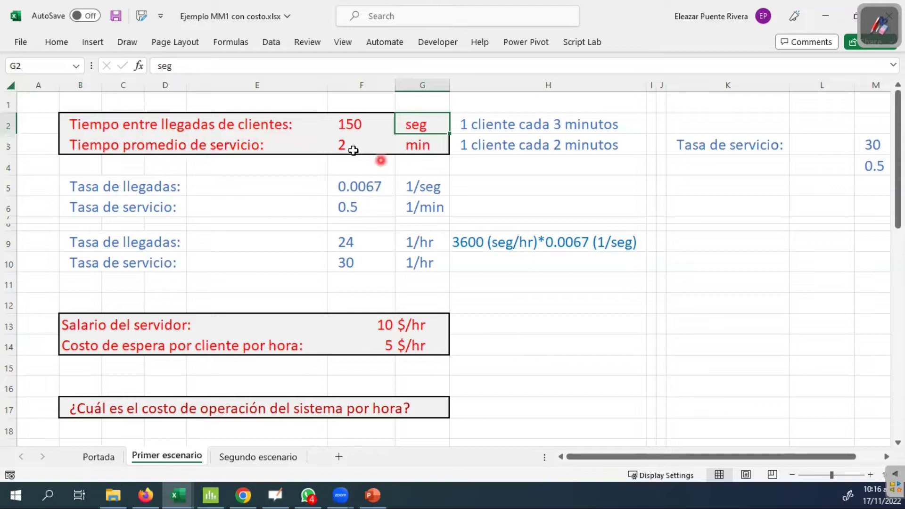
click(333, 147)
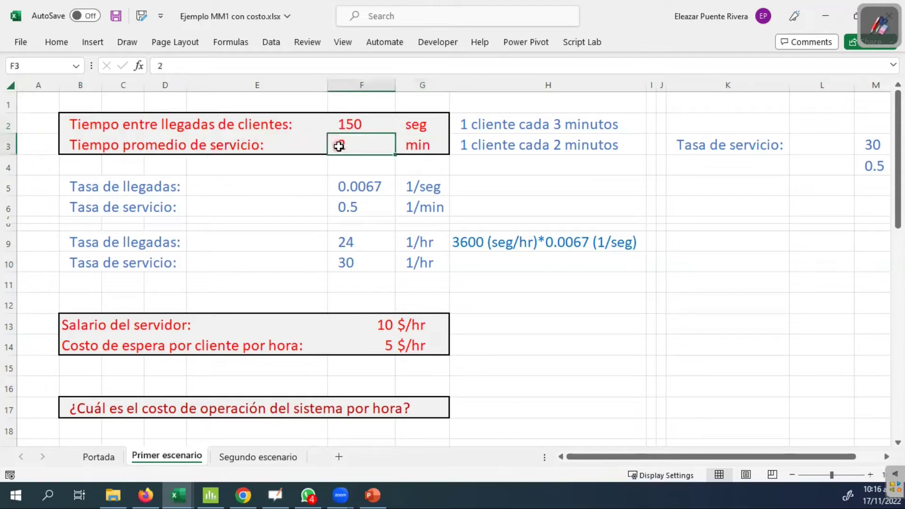
click(418, 145)
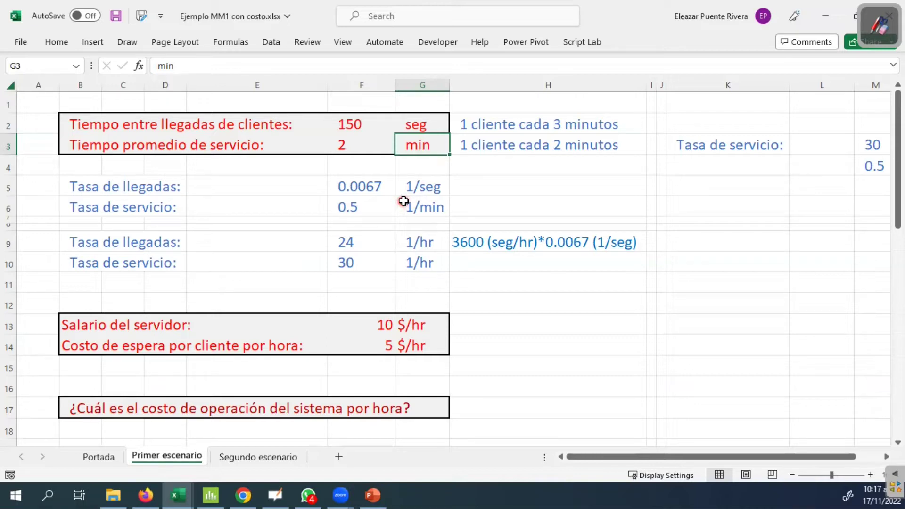
click(348, 124)
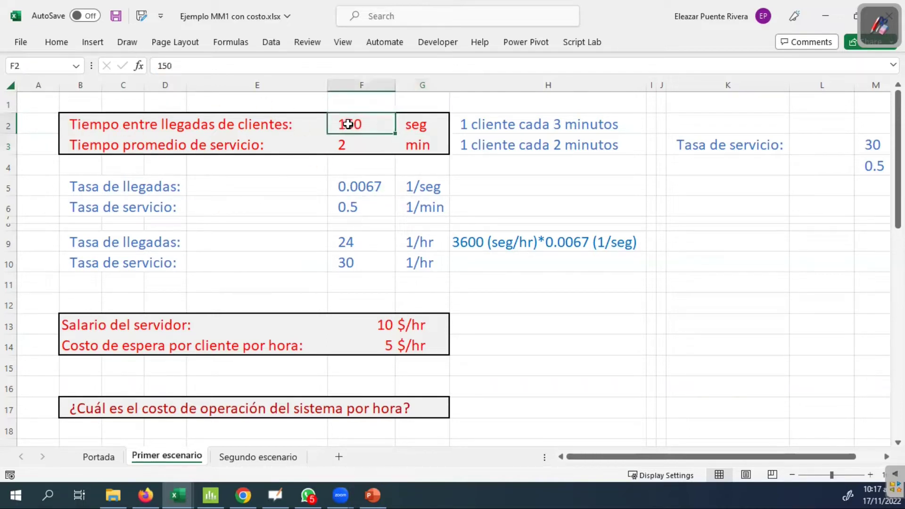
click(424, 123)
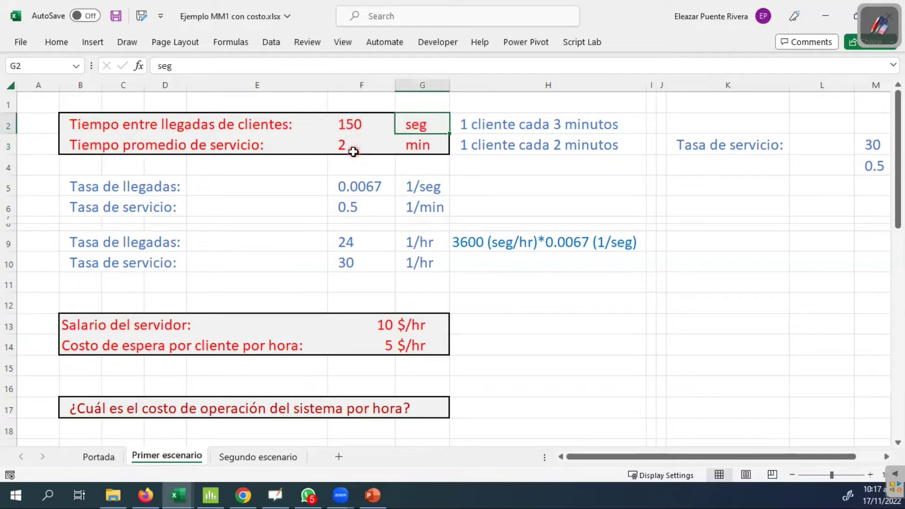
click(339, 143)
click(427, 142)
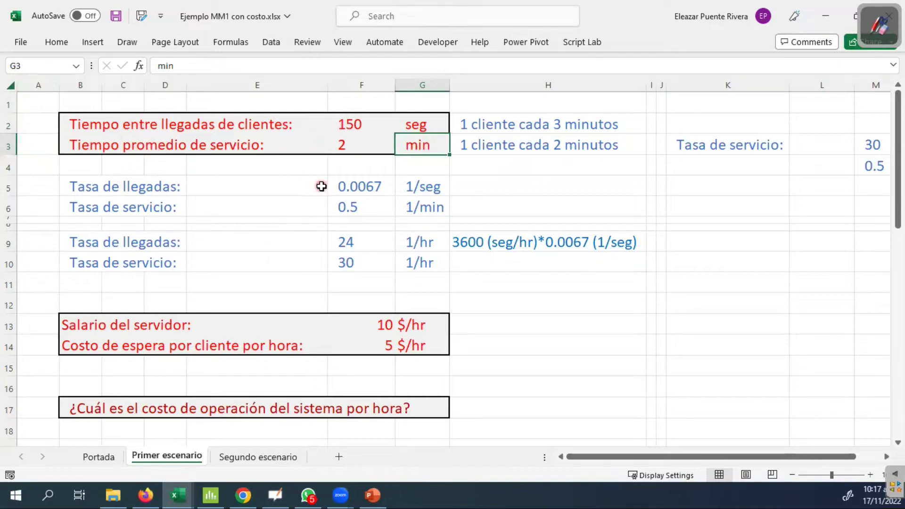
Inspect the formulas behind the arrival rate in F5 and the service rate in F6
double_click(346, 186)
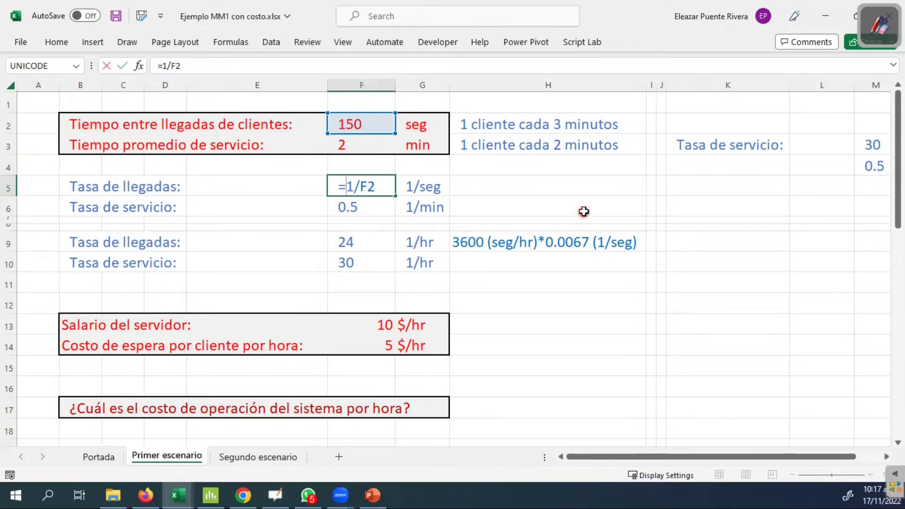
key(Return)
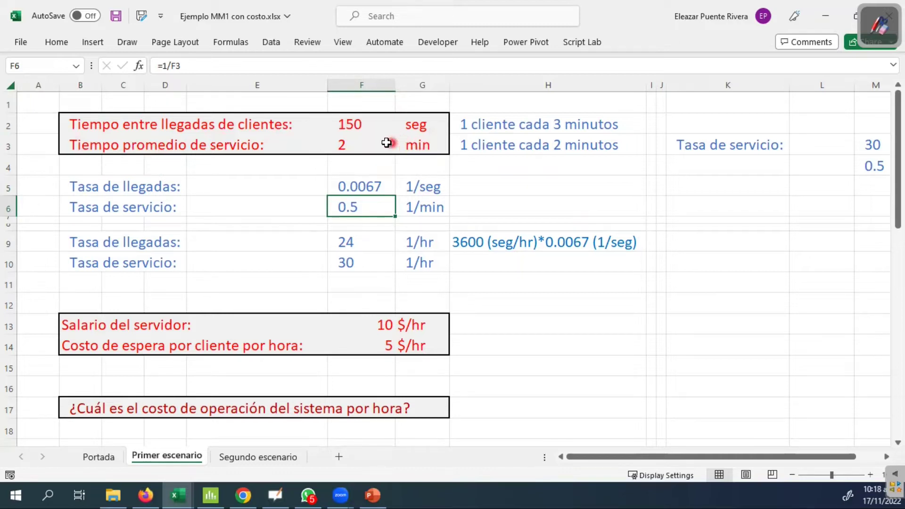
double_click(351, 207)
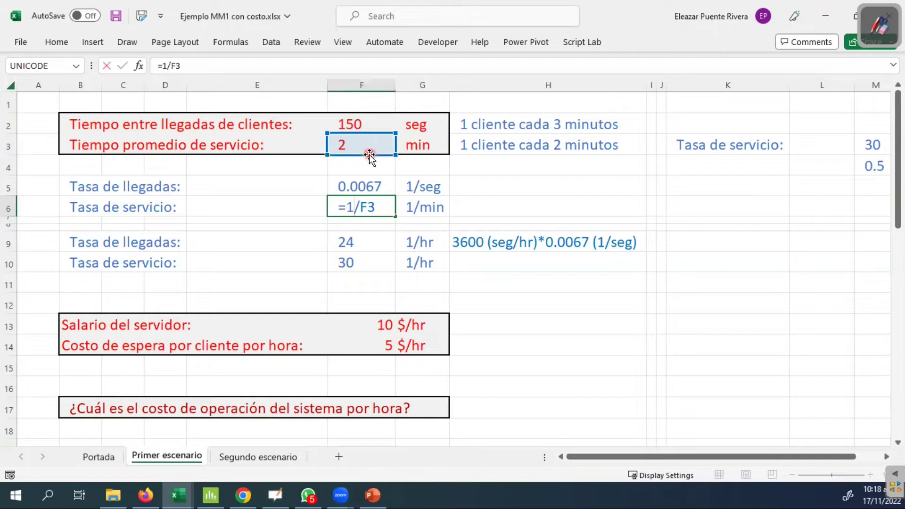
key(Return)
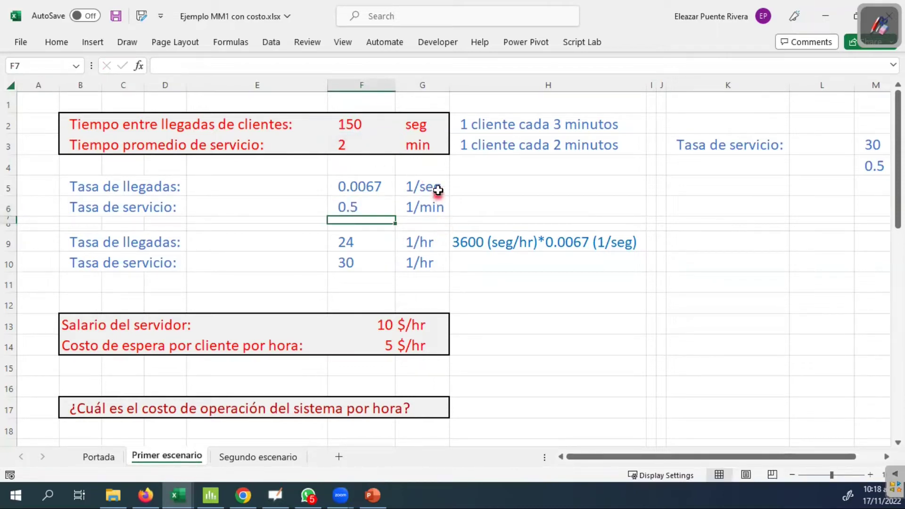
Examine the labels, values and units of the arrival and service rates in rows 5 and 6
click(400, 184)
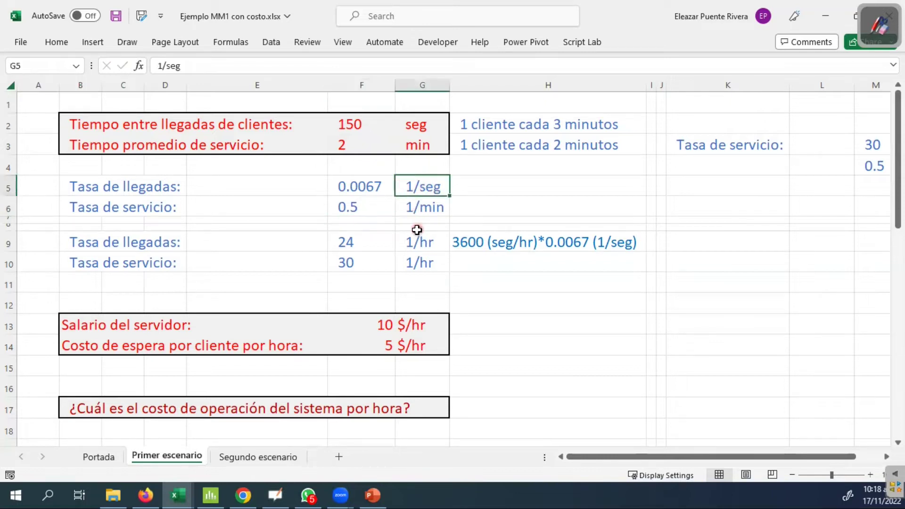
click(410, 206)
click(411, 184)
click(415, 208)
click(75, 187)
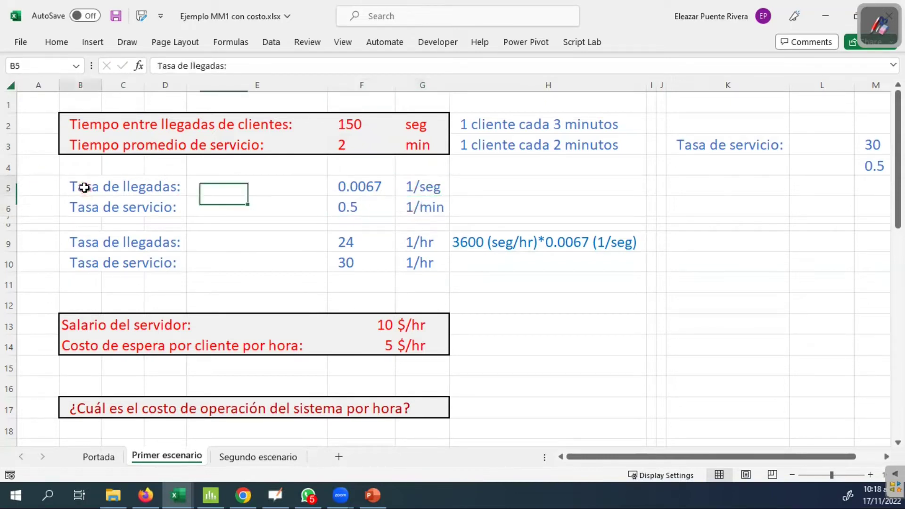
click(74, 208)
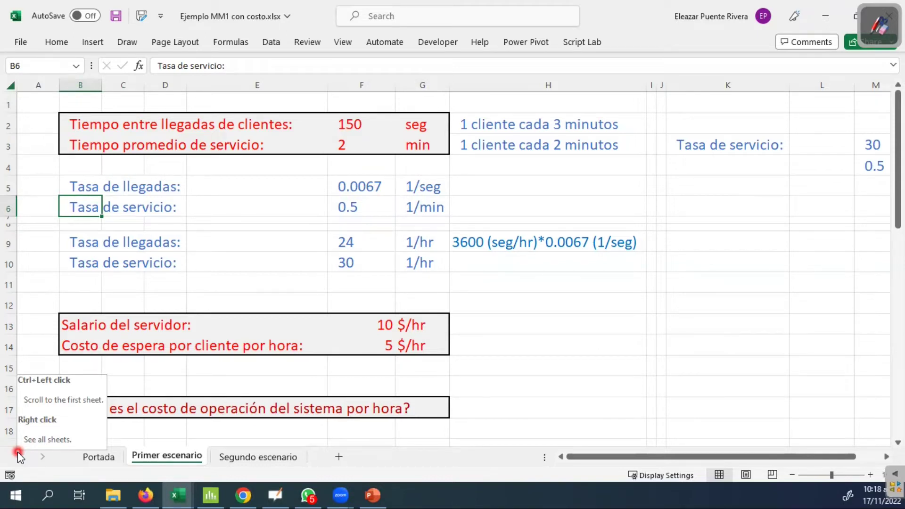
right_click(422, 112)
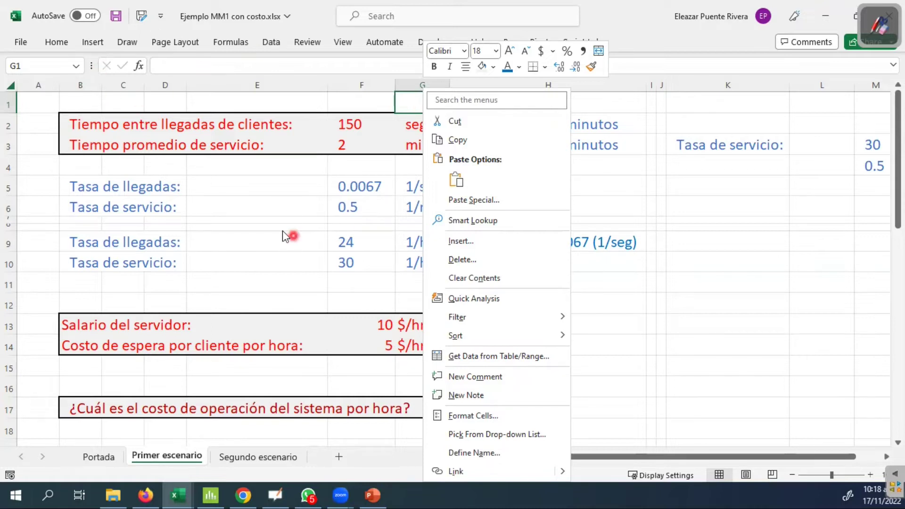
click(359, 187)
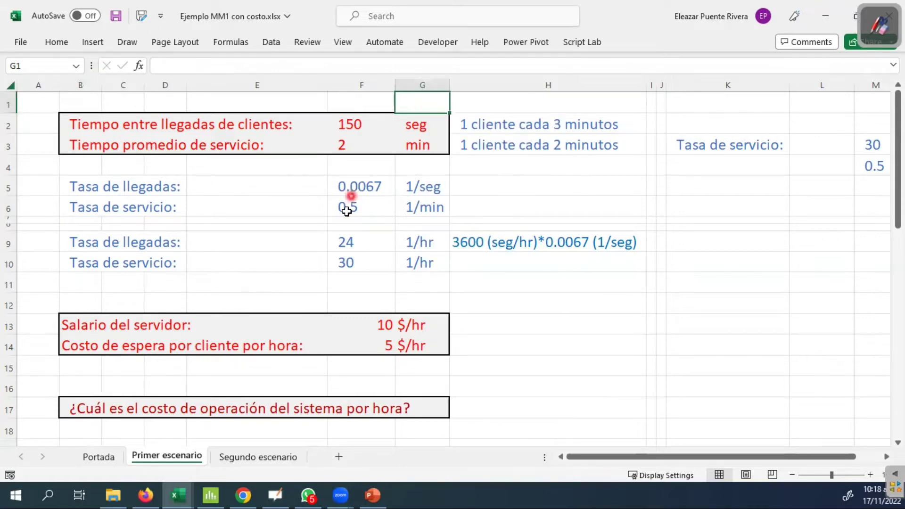
click(356, 204)
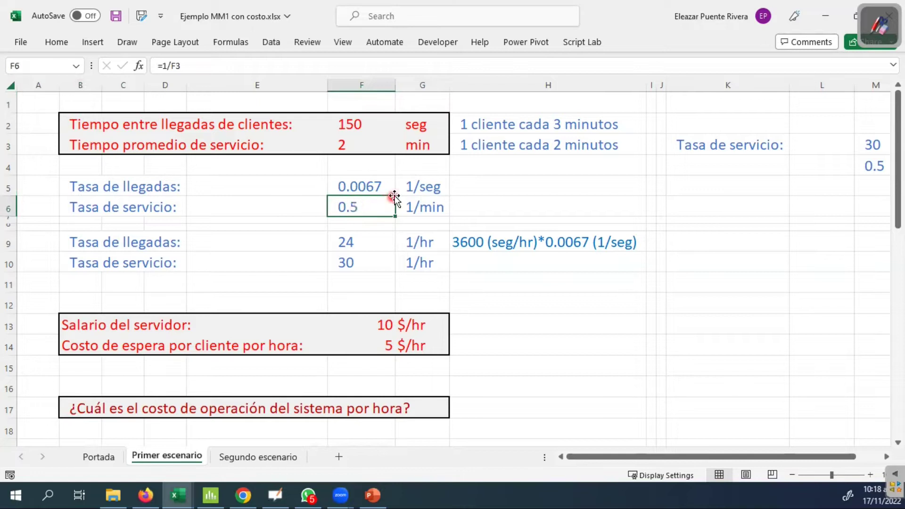
Compare each time and its unit in rows 2 and 3 with the corresponding rate and unit in rows 5 and 6
click(415, 187)
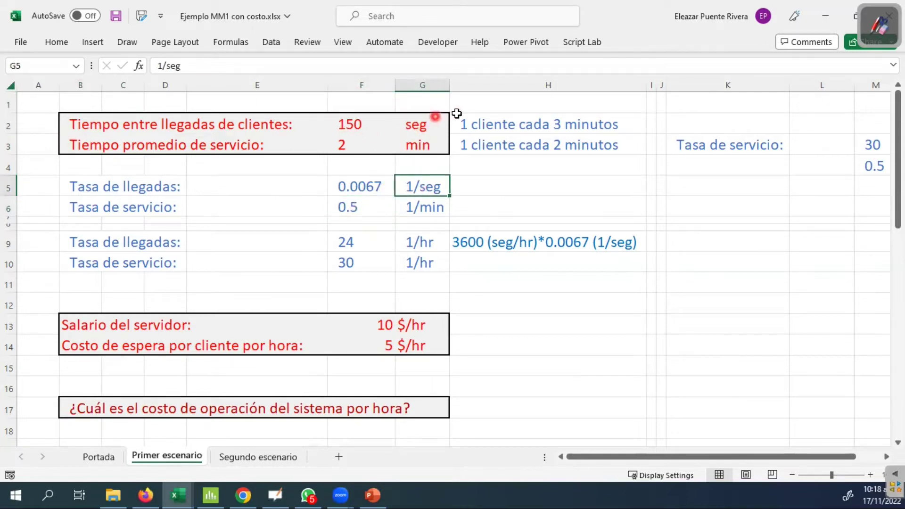
click(414, 127)
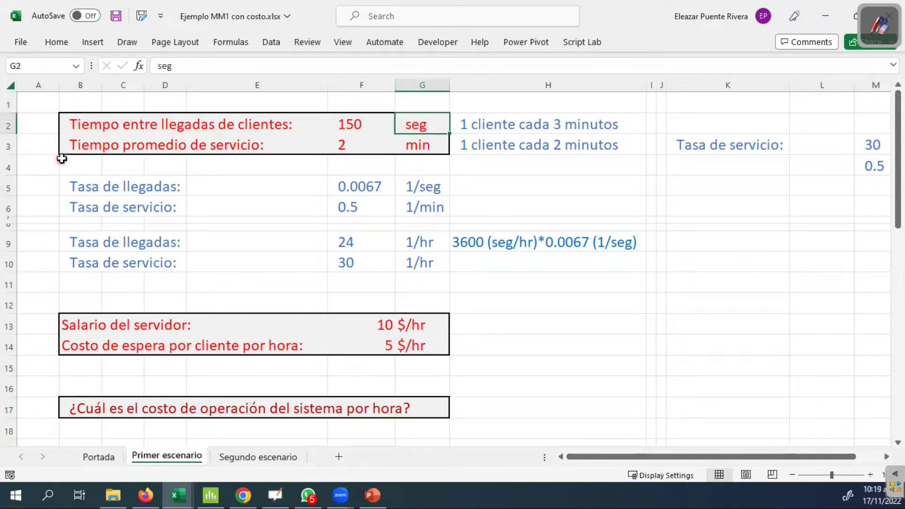
click(430, 146)
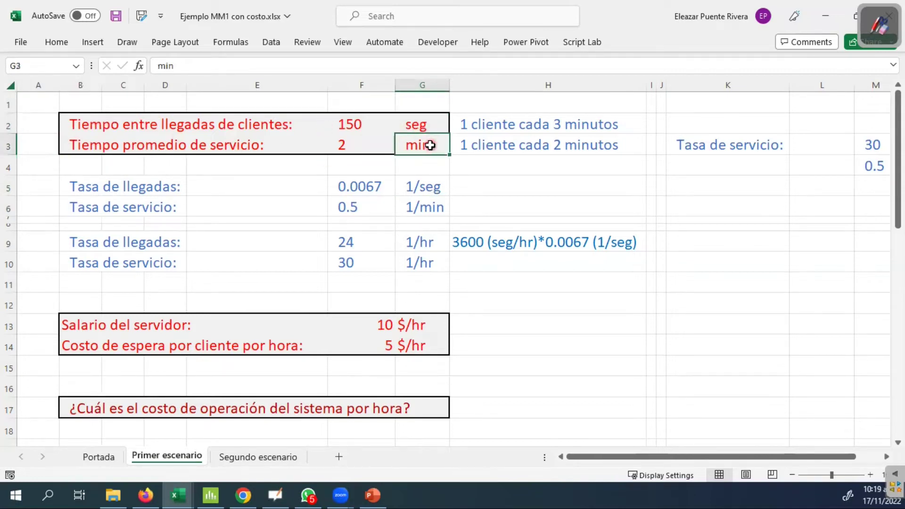
click(414, 189)
click(414, 209)
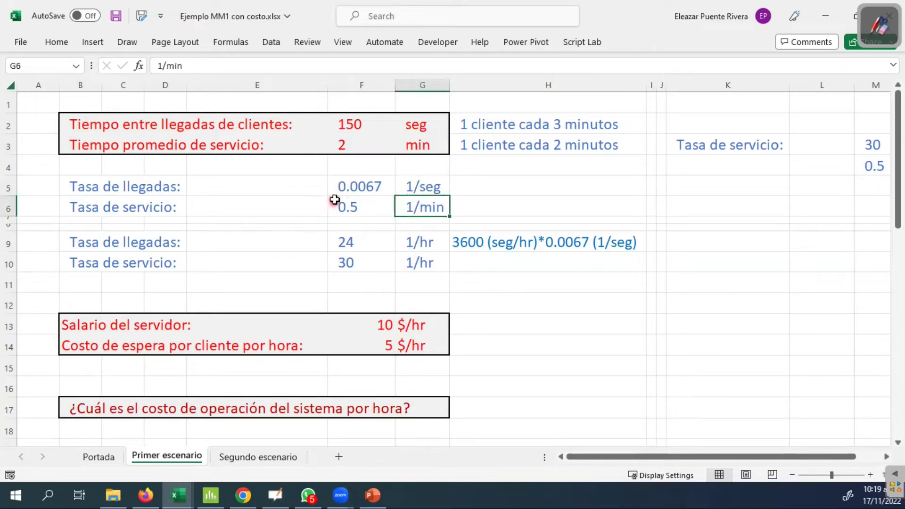
click(344, 188)
click(350, 125)
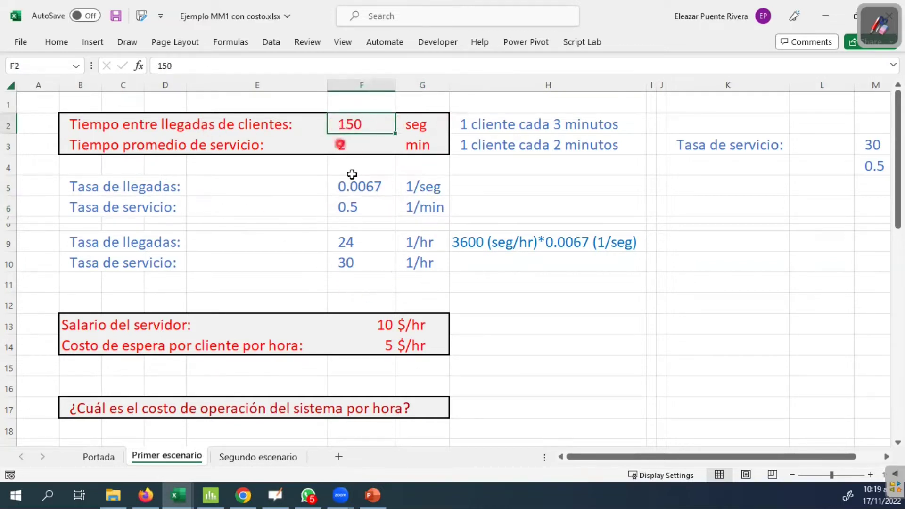
click(345, 190)
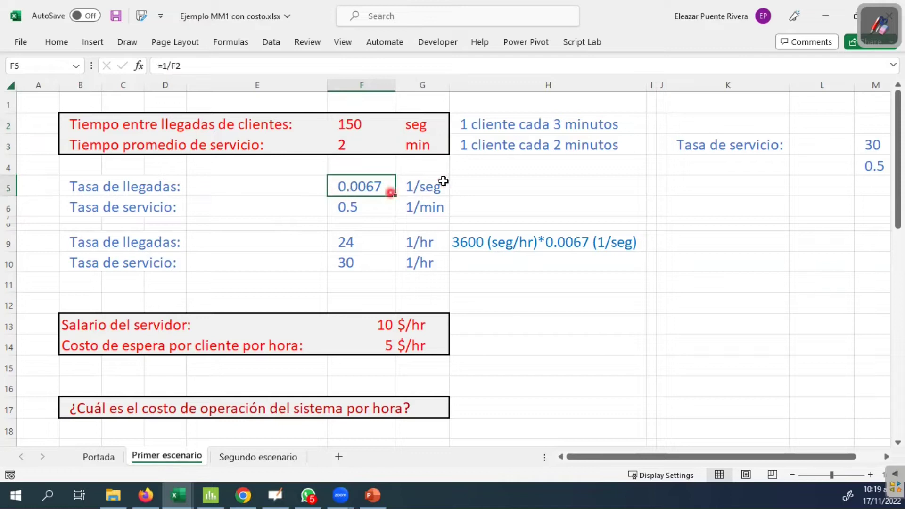
click(414, 185)
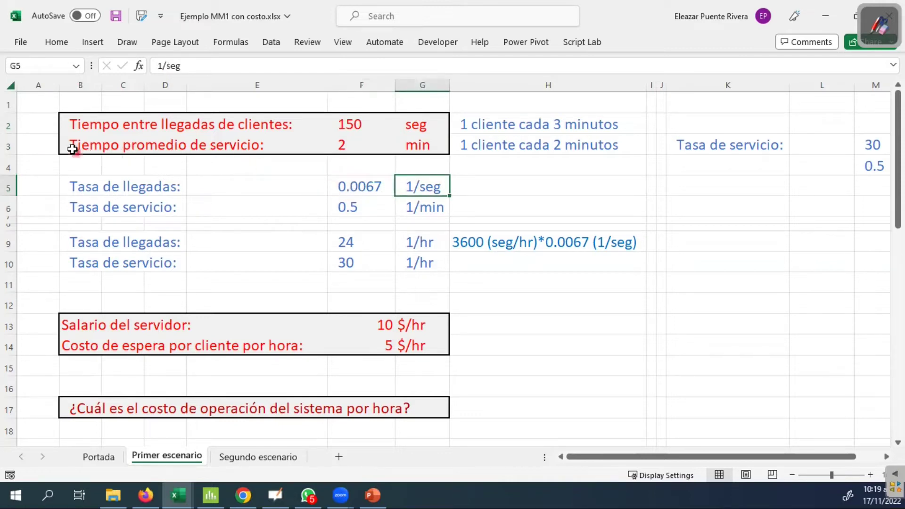
click(337, 141)
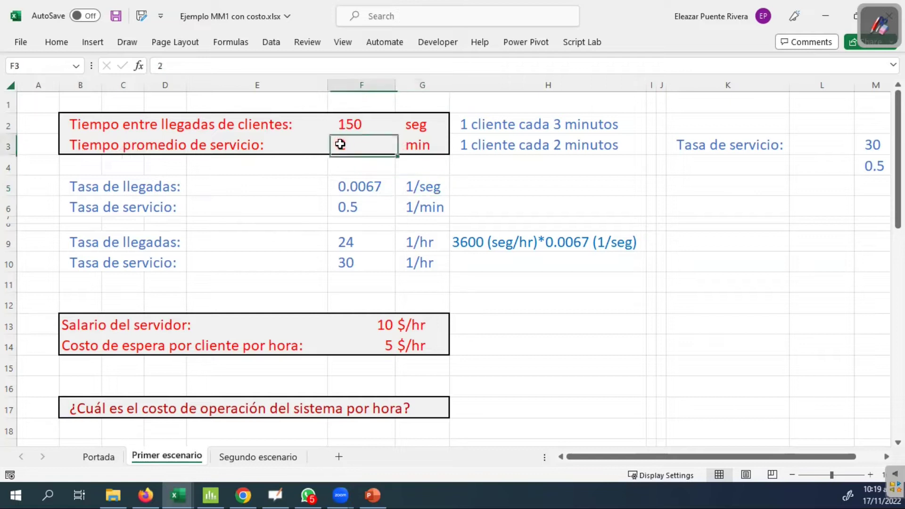
click(354, 205)
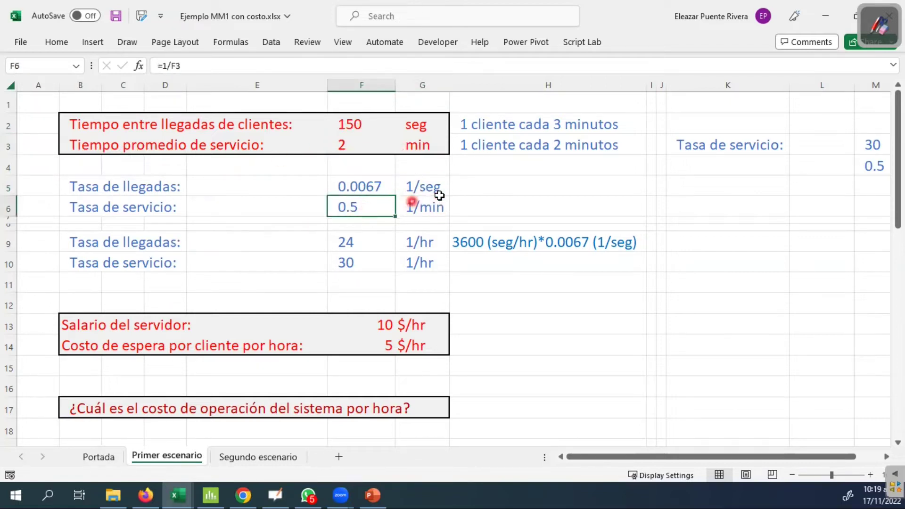
click(412, 204)
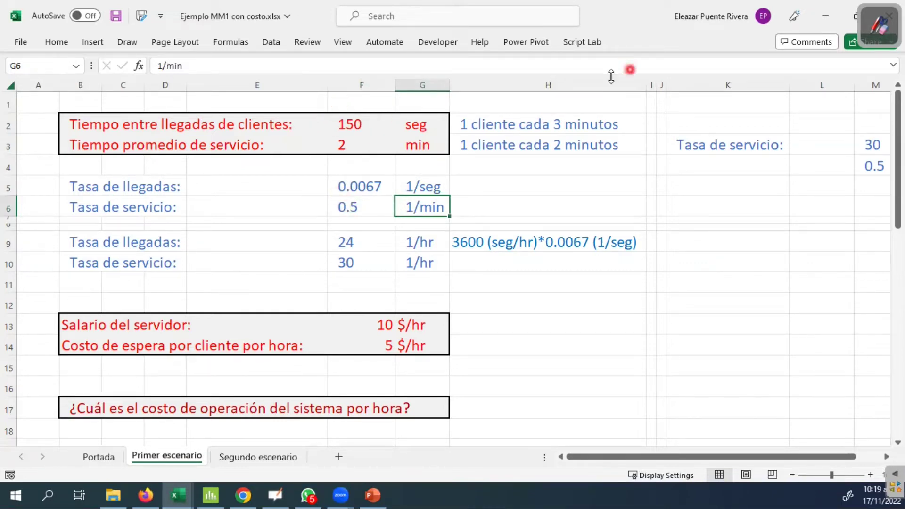
Delete the note "1 cliente cada 3 minutos" from cell H2, beside the time between arrivals
click(474, 122)
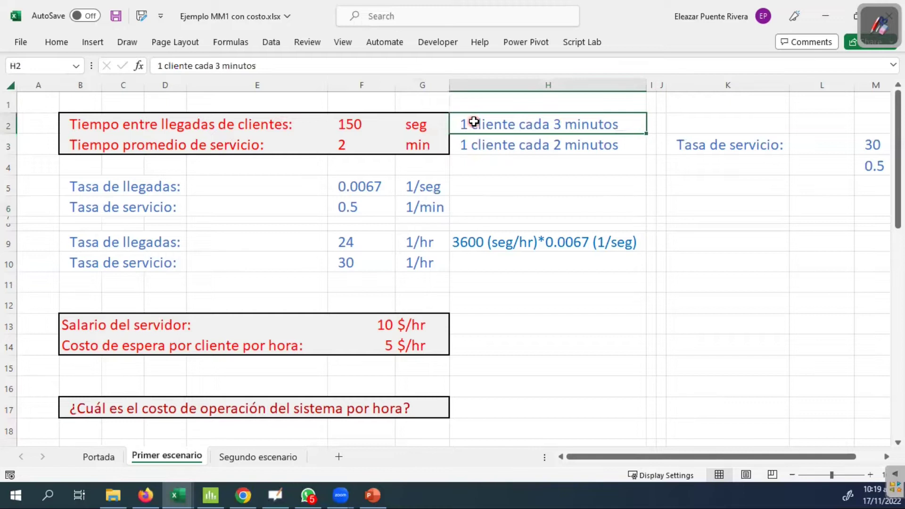
key(Delete)
click(515, 204)
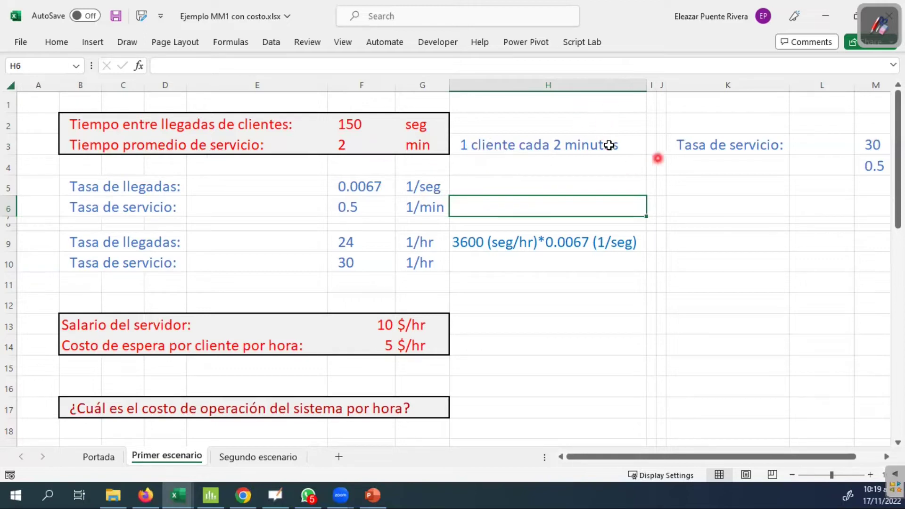
View the service rate entries and their units in columns K to N
drag(811, 457, 824, 456)
click(887, 457)
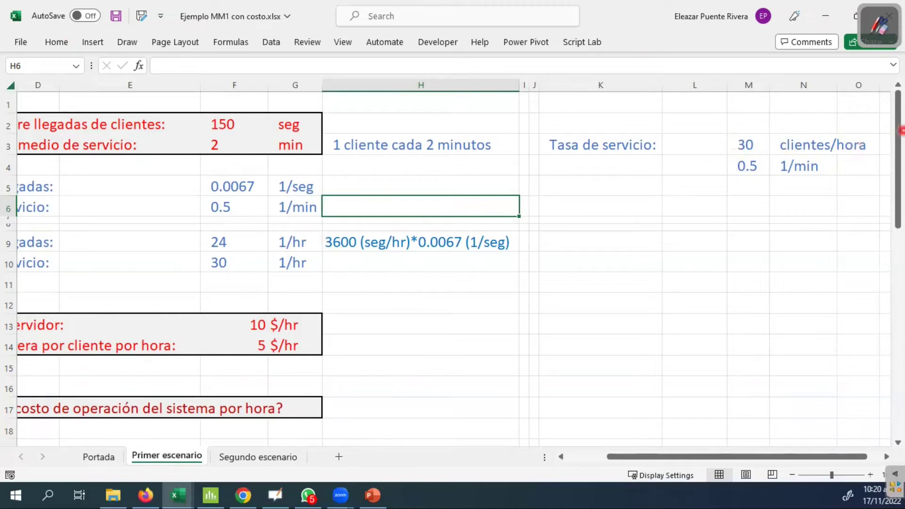
Inspect the formula in M4 that converts the hourly service rate to a rate per minute
click(751, 166)
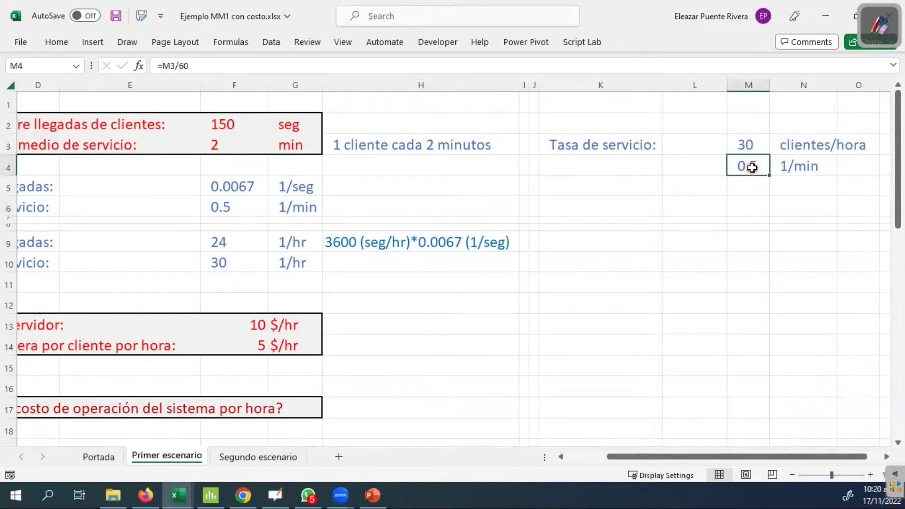
double_click(752, 166)
key(Escape)
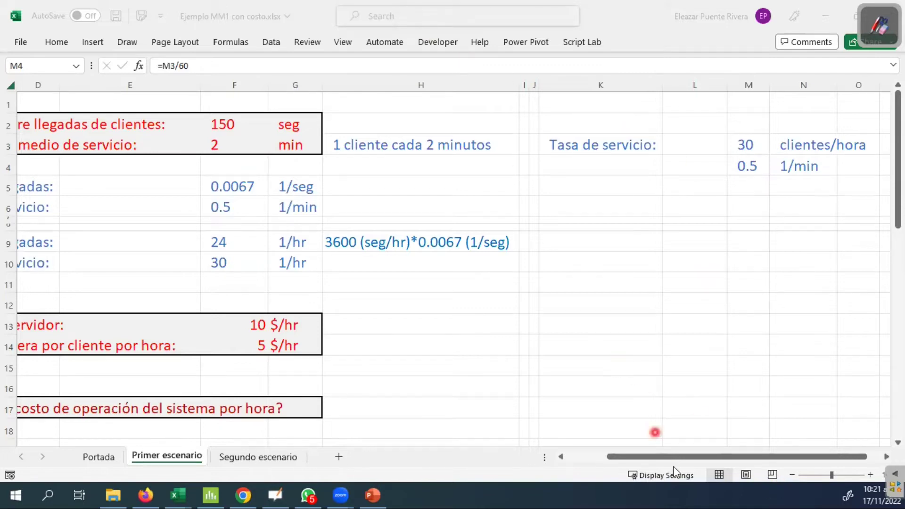
Inspect the formulas for the arrival rate in F5 and the service rate in F6
click(633, 460)
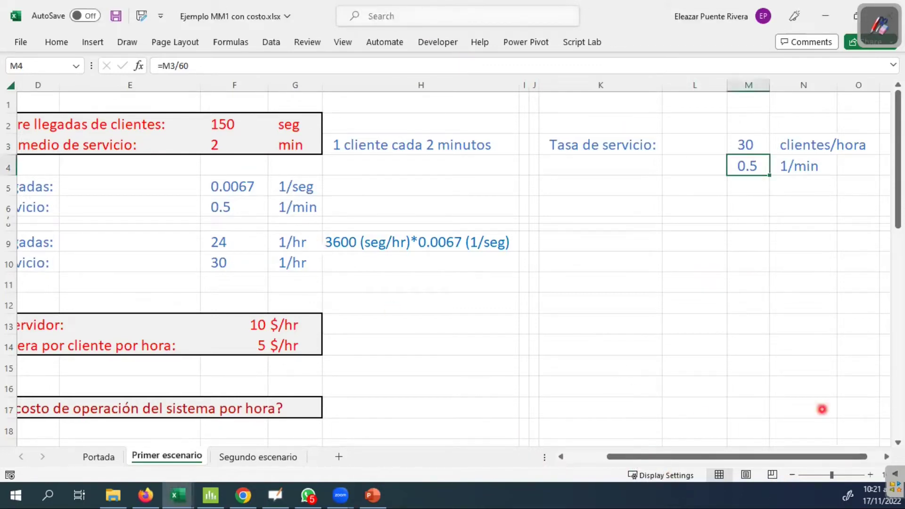
scroll(361, 198, left, 3)
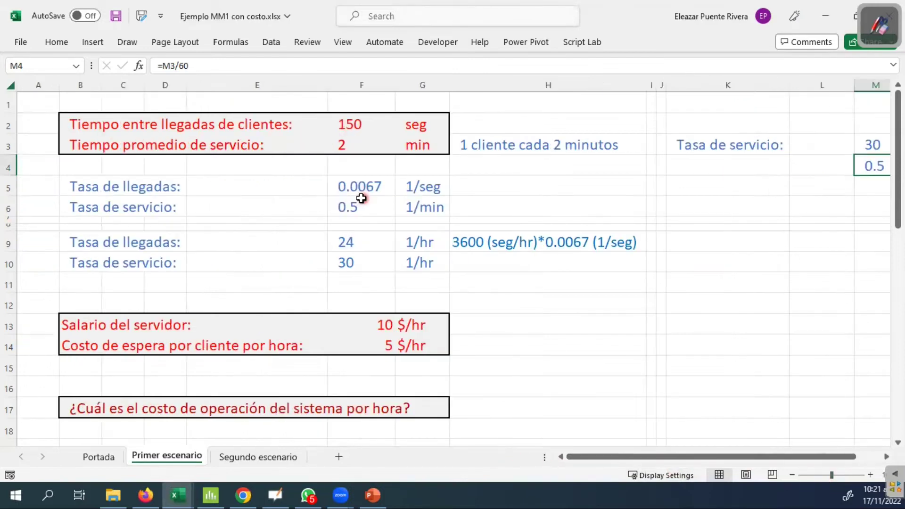
click(344, 188)
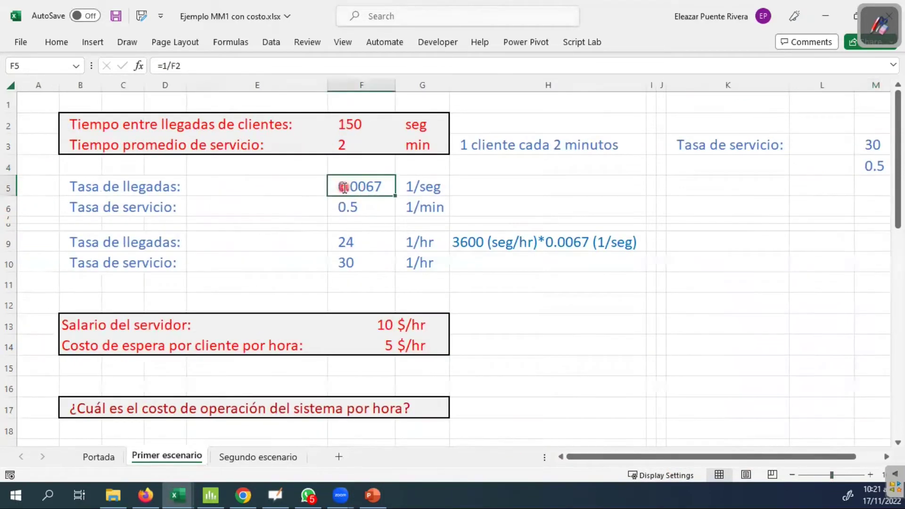
double_click(344, 188)
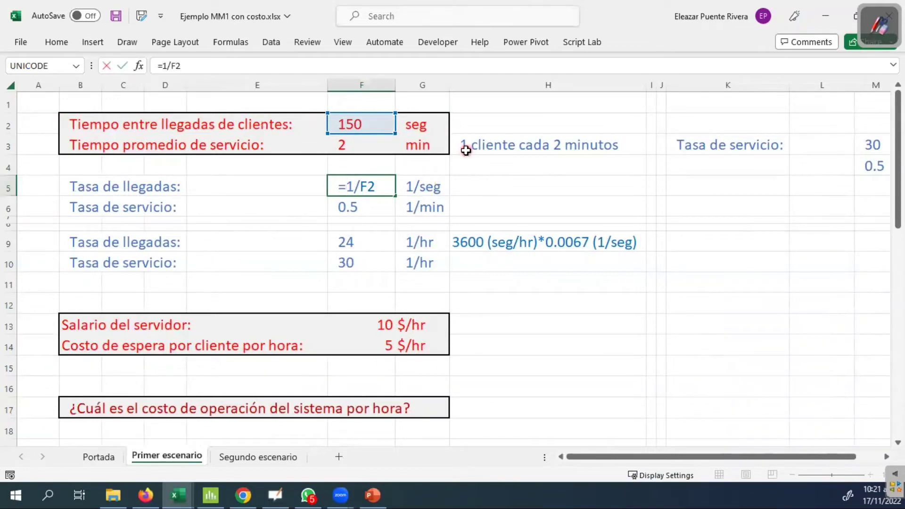
key(Escape)
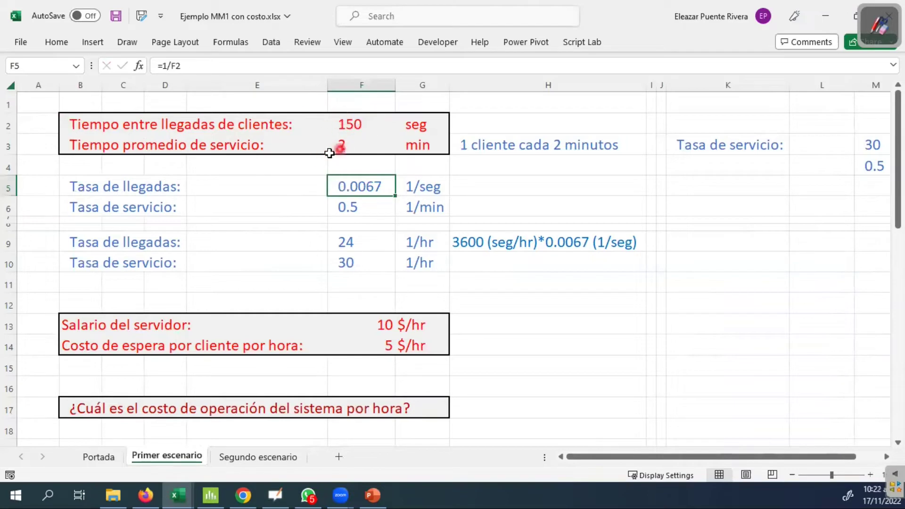
double_click(354, 208)
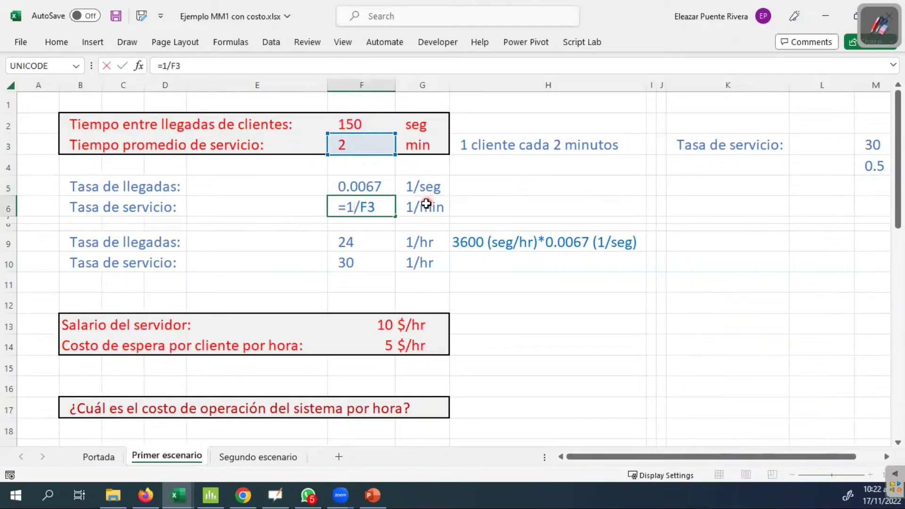
key(Escape)
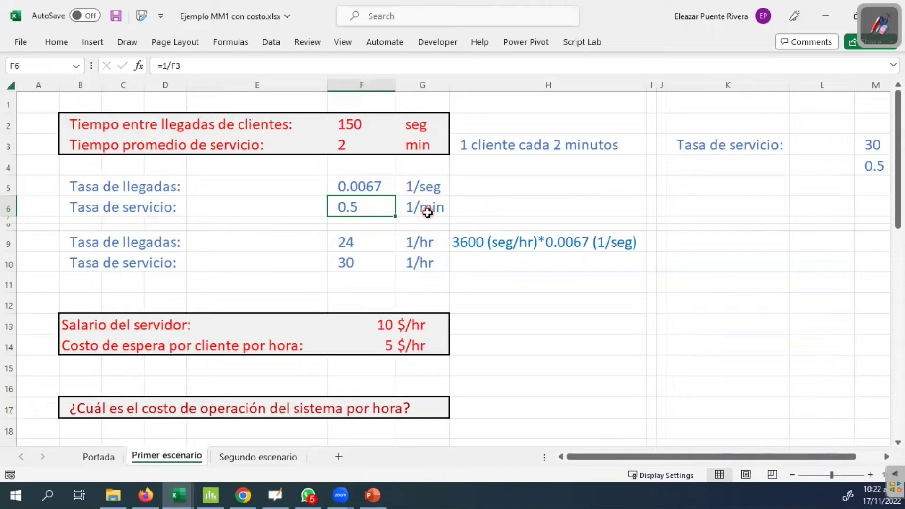
click(547, 302)
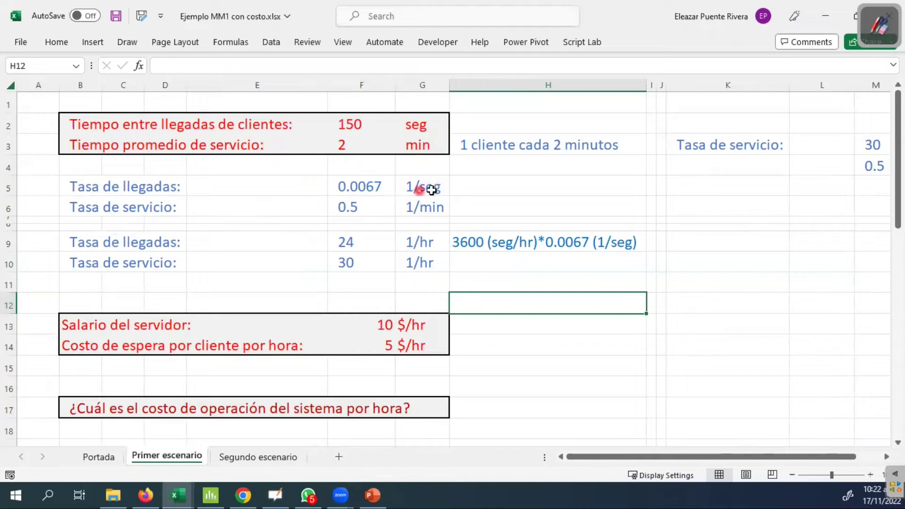
Check the rate units in G5 and G6 and inspect the hourly conversion formulas in F9 and F10
click(413, 186)
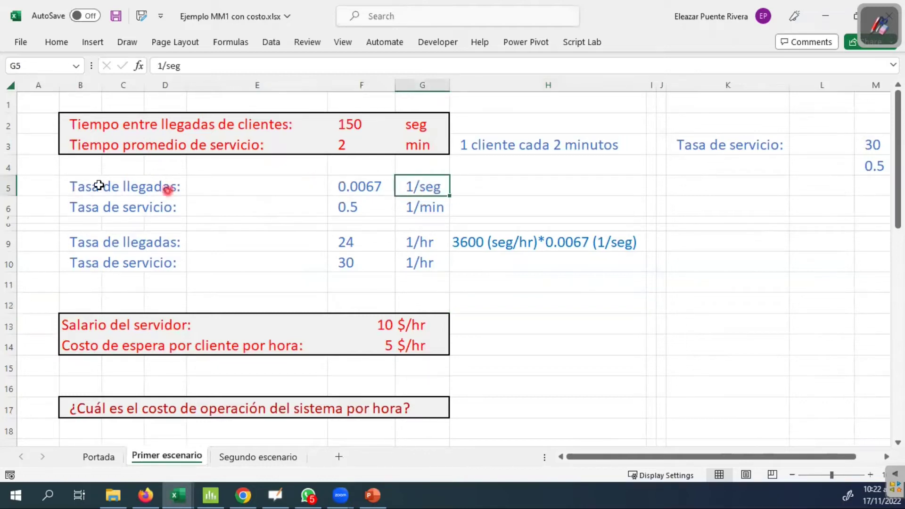
click(421, 210)
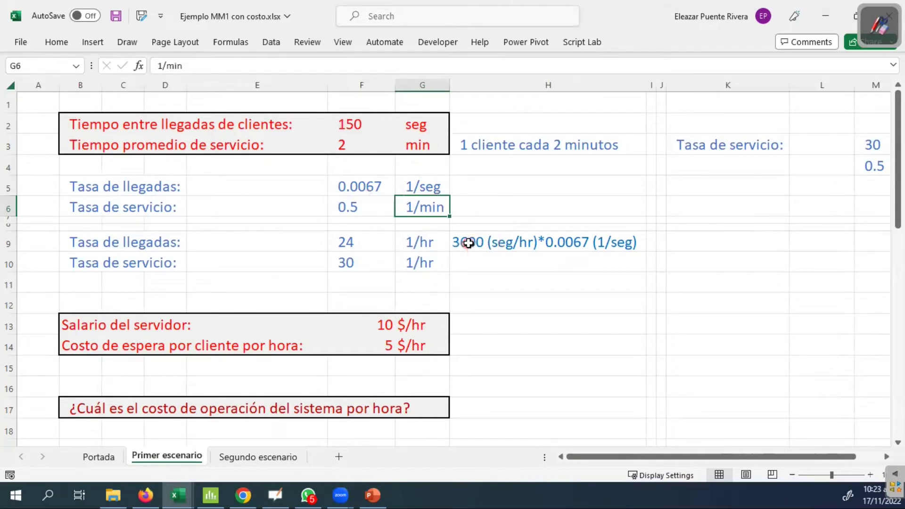
click(347, 242)
double_click(347, 242)
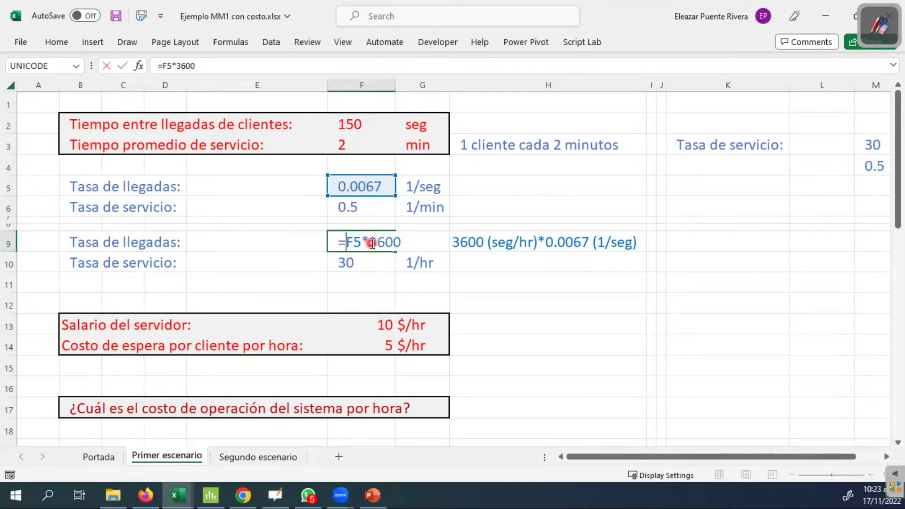
key(Return)
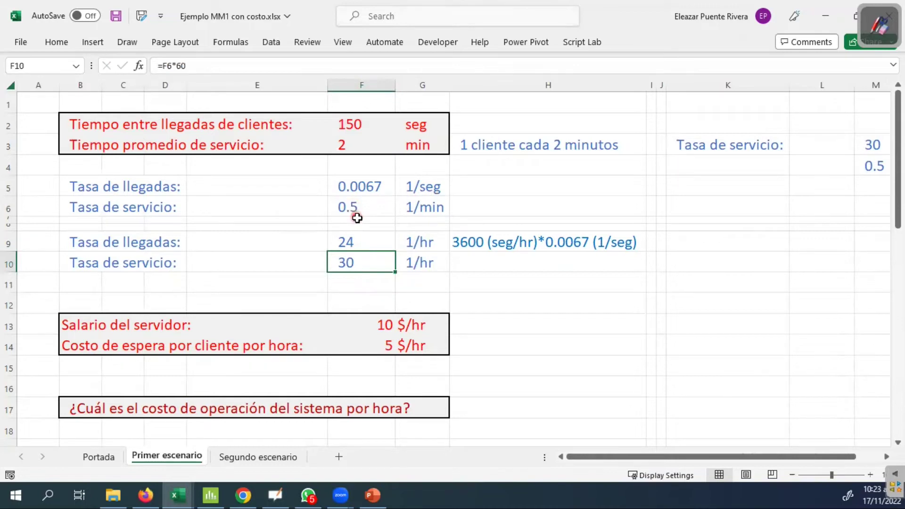
double_click(354, 263)
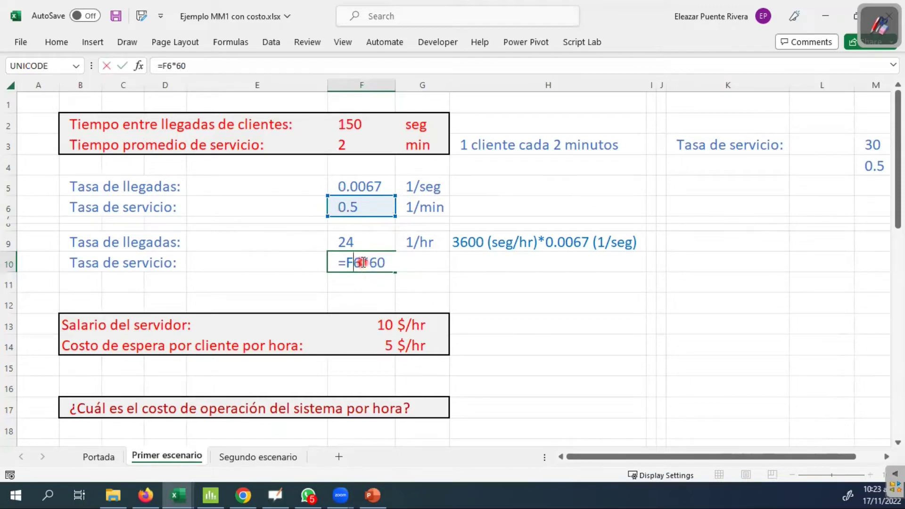
key(Return)
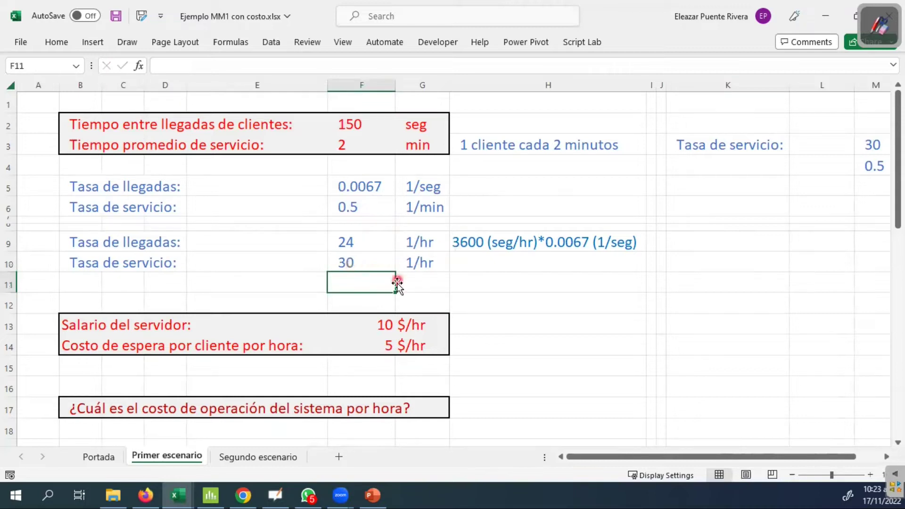
Compare the hourly rates and units in rows 9 and 10 with the original rates in F5 and F6
click(415, 243)
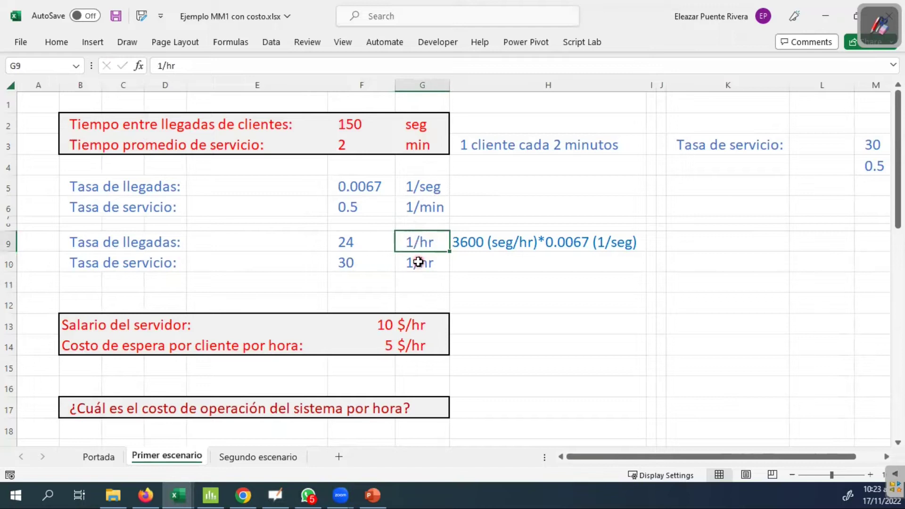
click(415, 262)
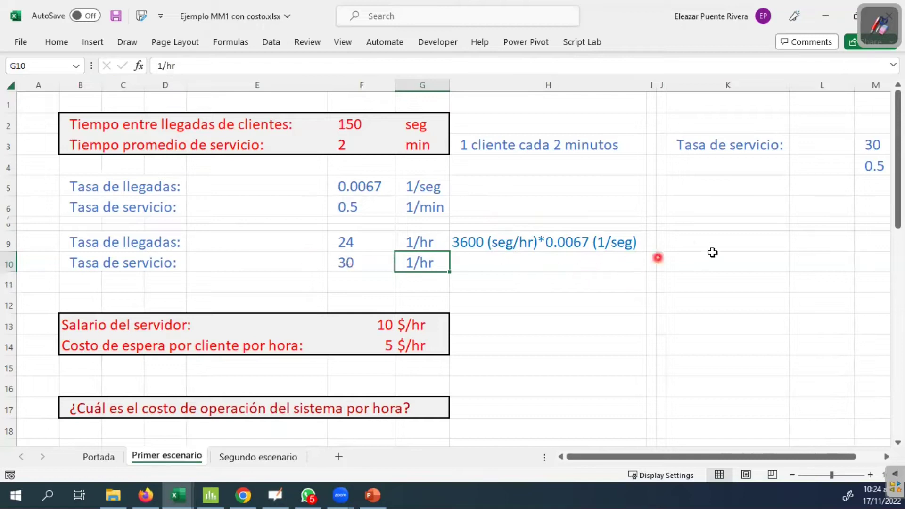
click(415, 241)
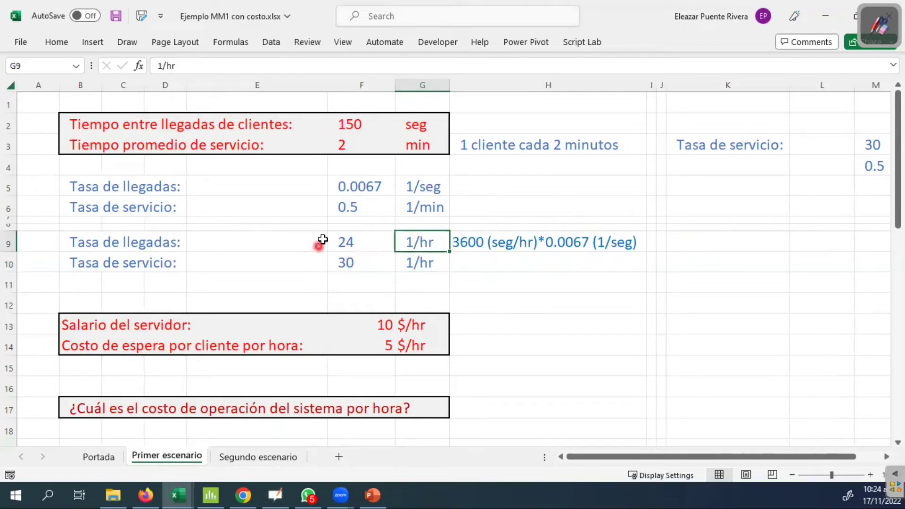
click(350, 241)
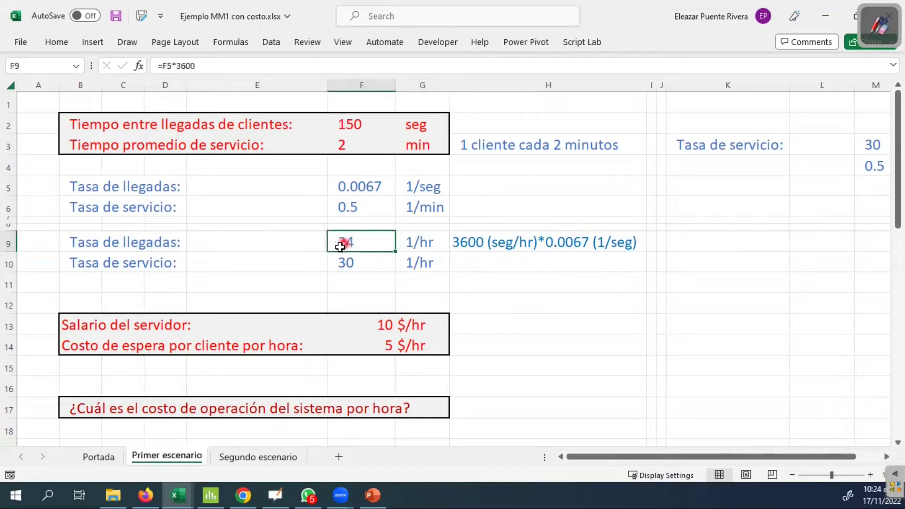
click(344, 187)
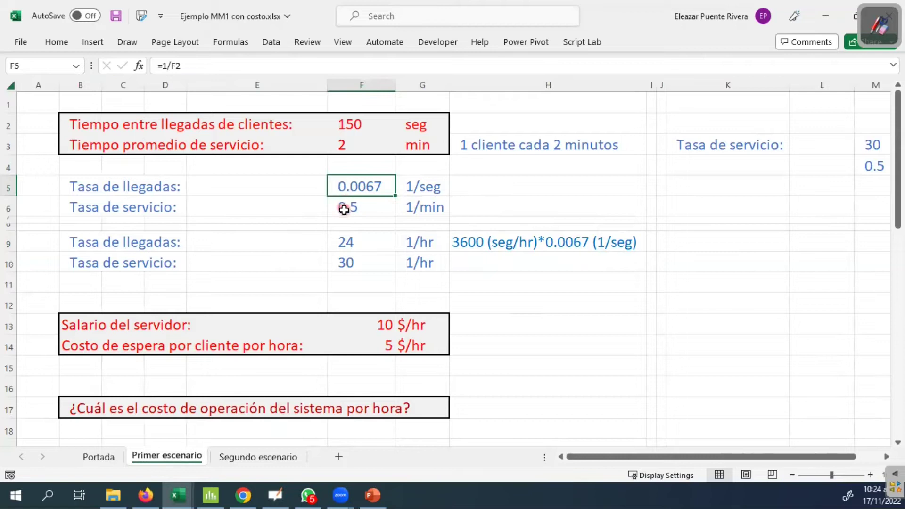
click(341, 208)
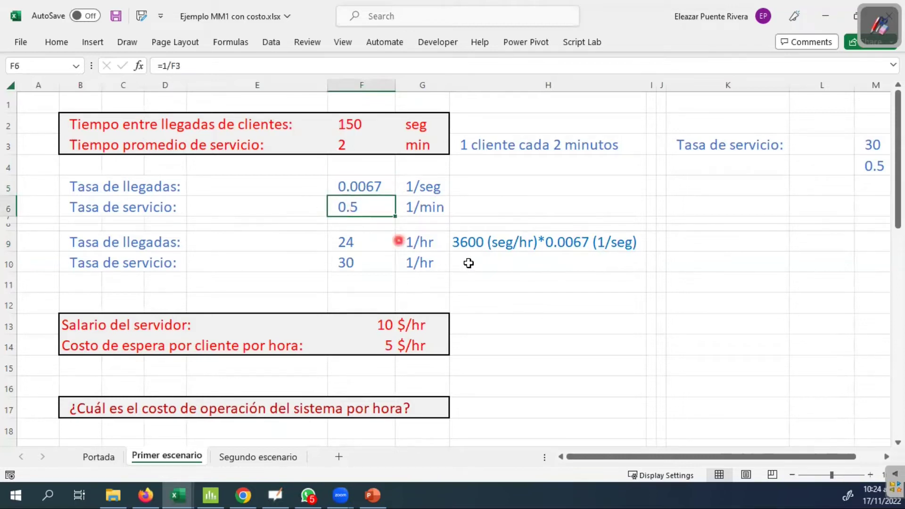
click(622, 304)
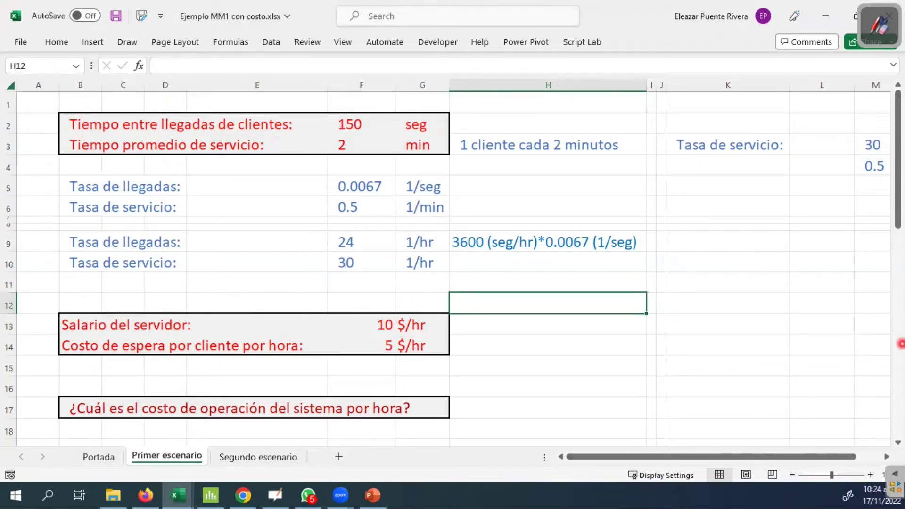
Review the server salary, the waiting cost per customer and the questions about operating cost and hiring a slower server
scroll(710, 318, down, 2)
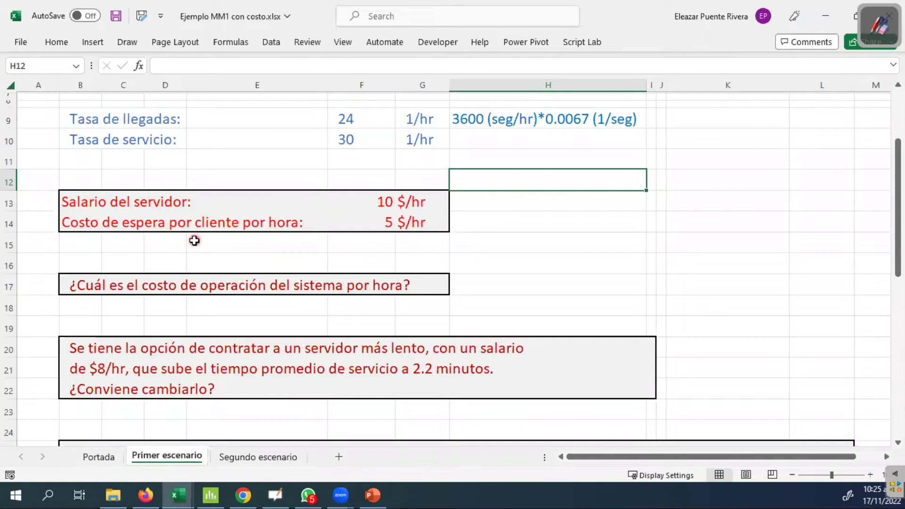
click(369, 224)
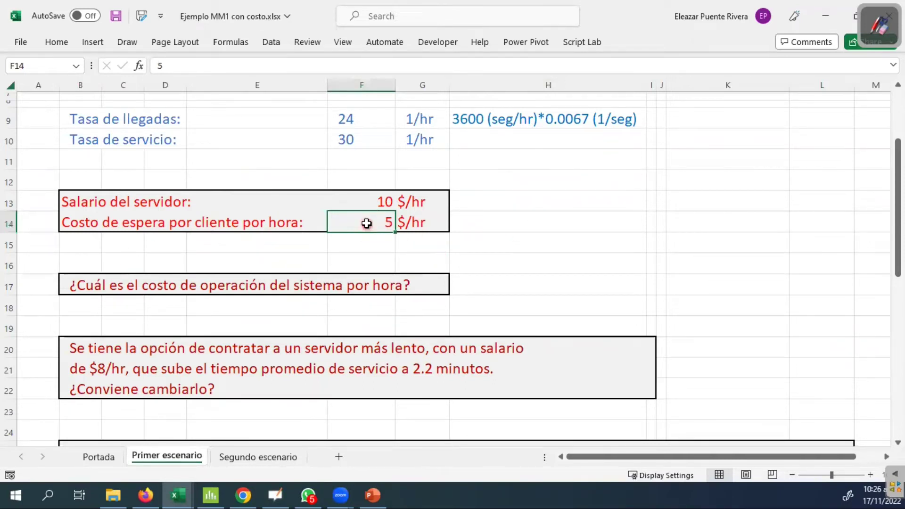
click(540, 265)
scroll(528, 255, down, 2)
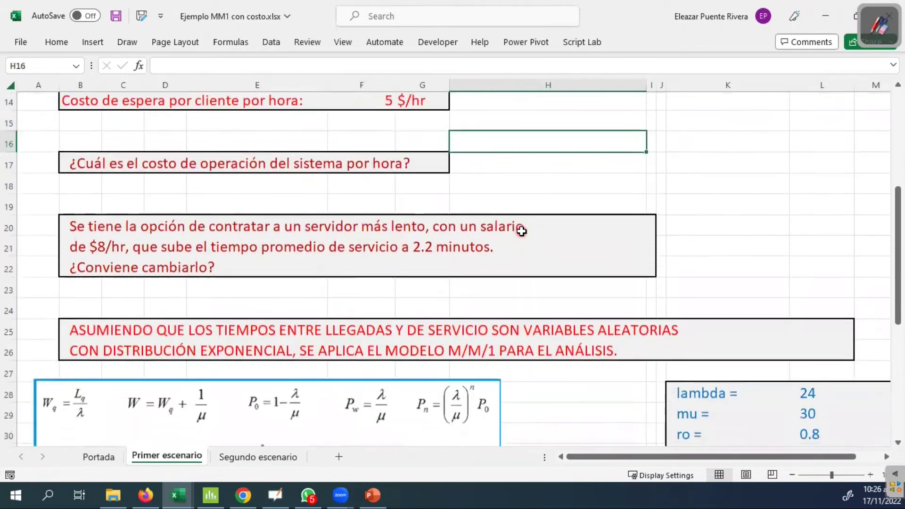
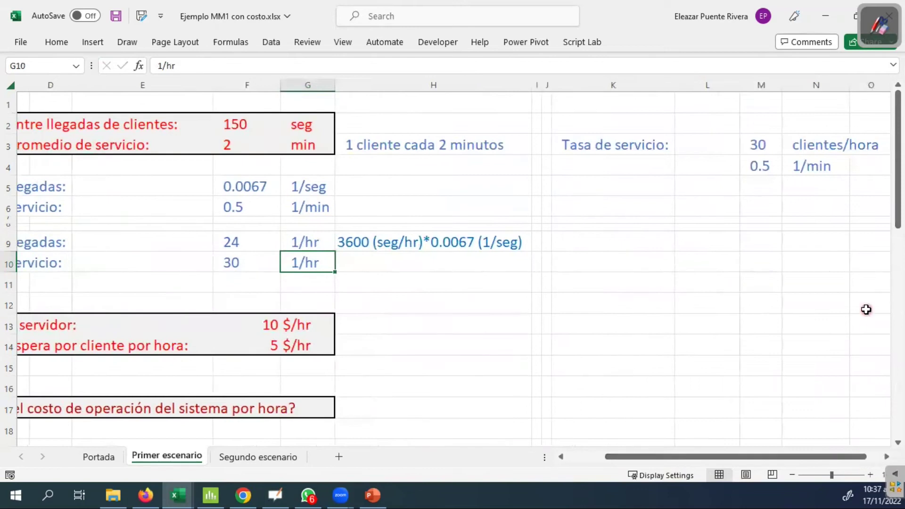
Examine the units of lambda, mu and W in the M/M/1 results table
scroll(867, 309, down, 7)
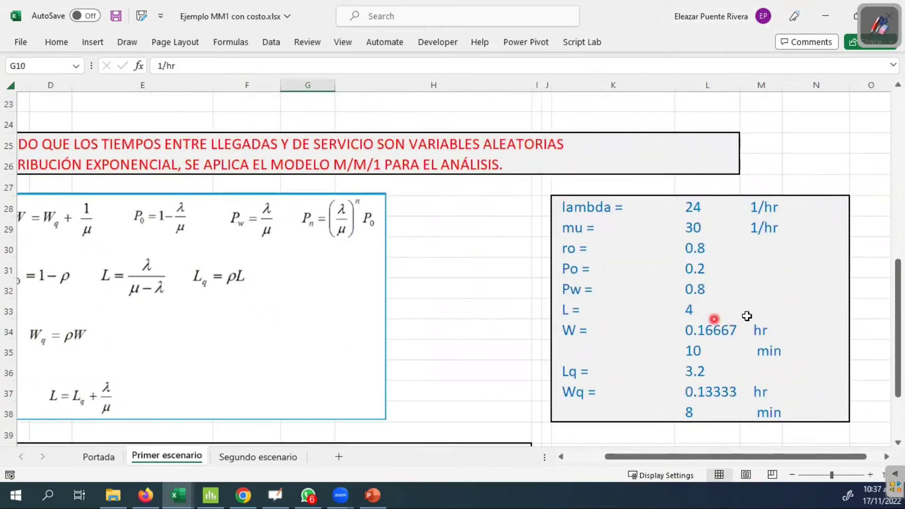
click(755, 330)
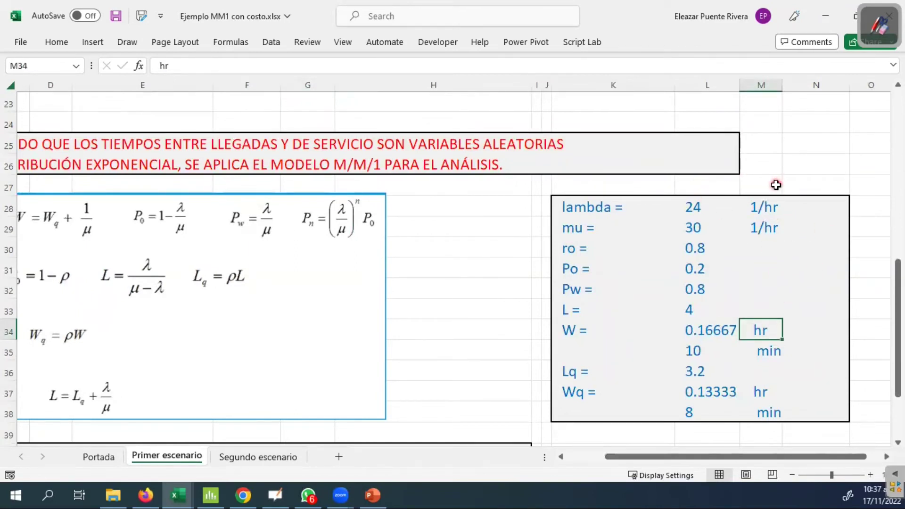
click(752, 208)
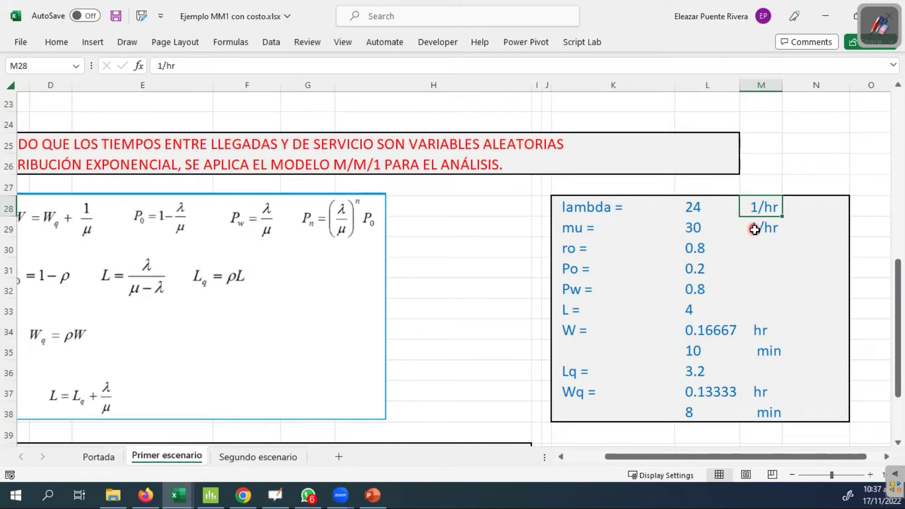
click(753, 227)
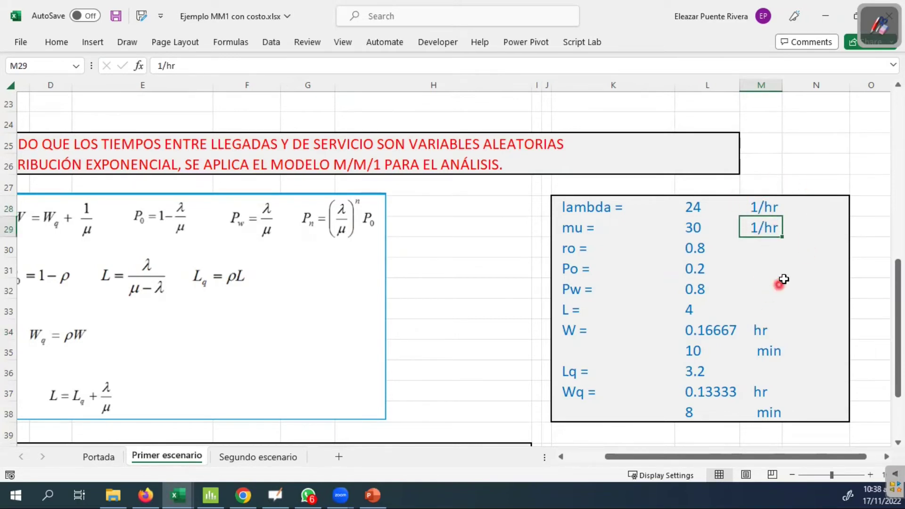
click(793, 266)
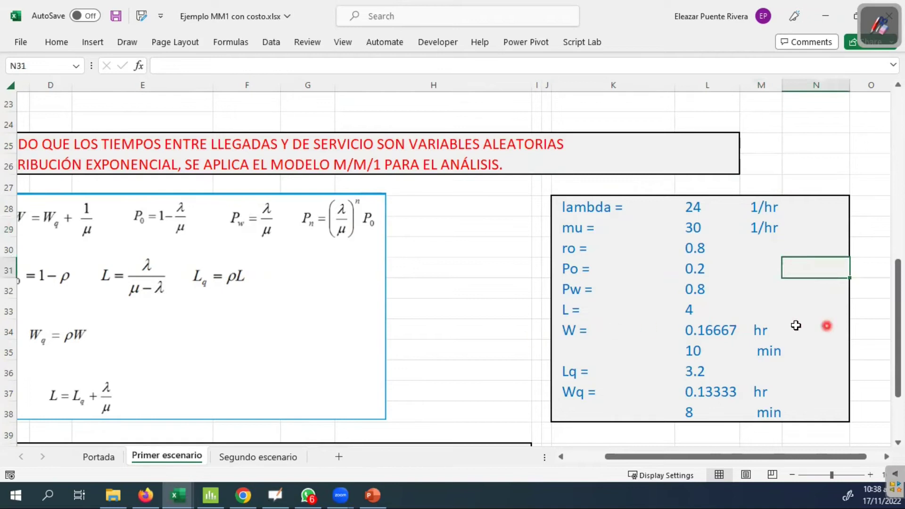
click(762, 331)
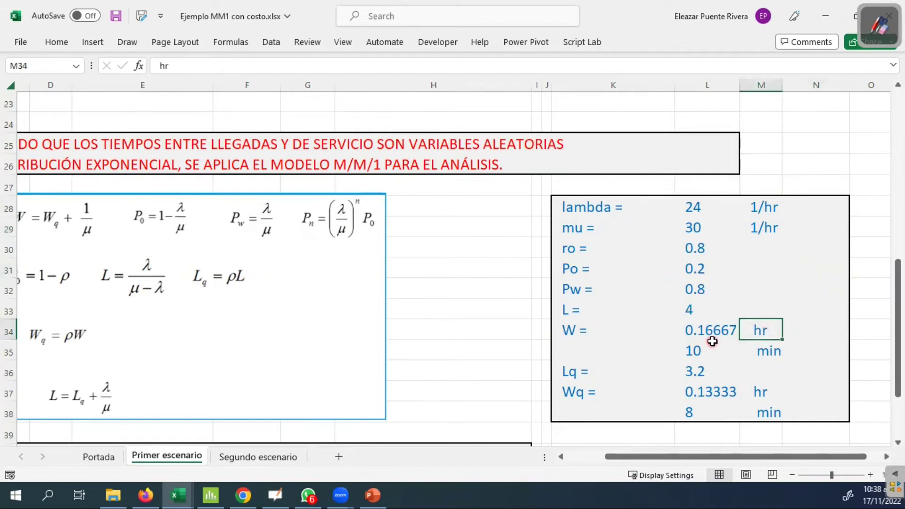
Inspect the formula for W, the time in the system, in cell L34 and the cells it references
click(691, 330)
double_click(691, 330)
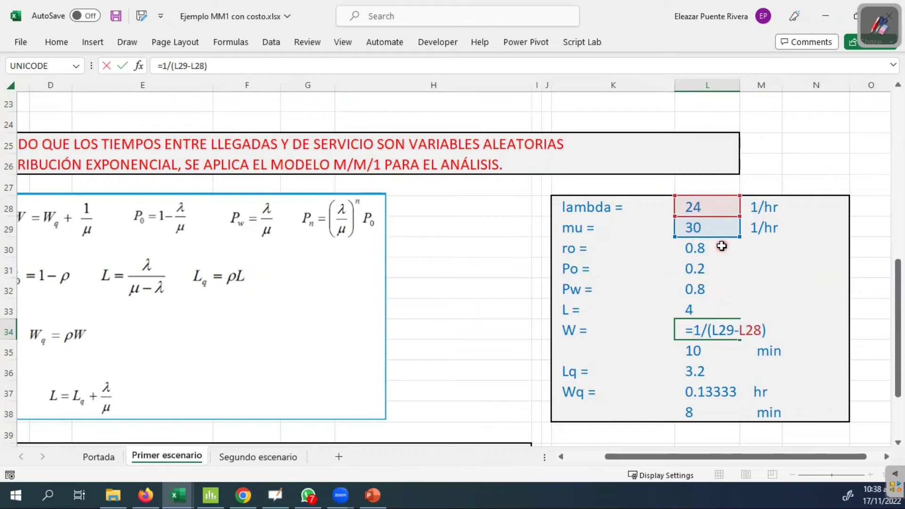
key(ctrl+Return)
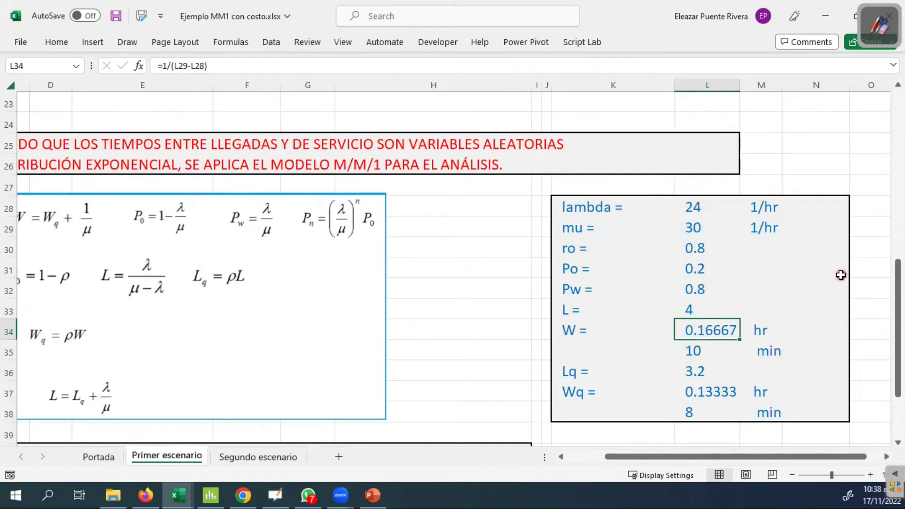
Inspect the formulas for W in minutes in cell L35 and for Lq in cell L36
scroll(865, 296, down, 2)
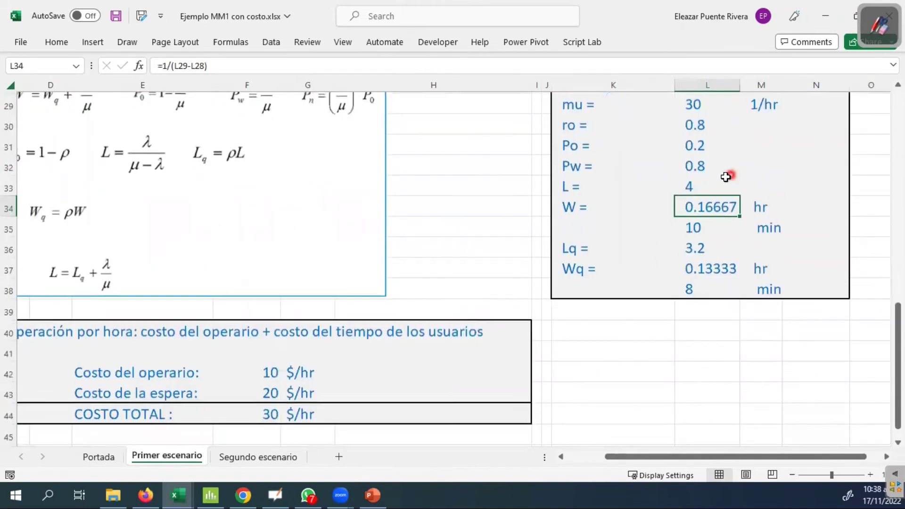
double_click(695, 228)
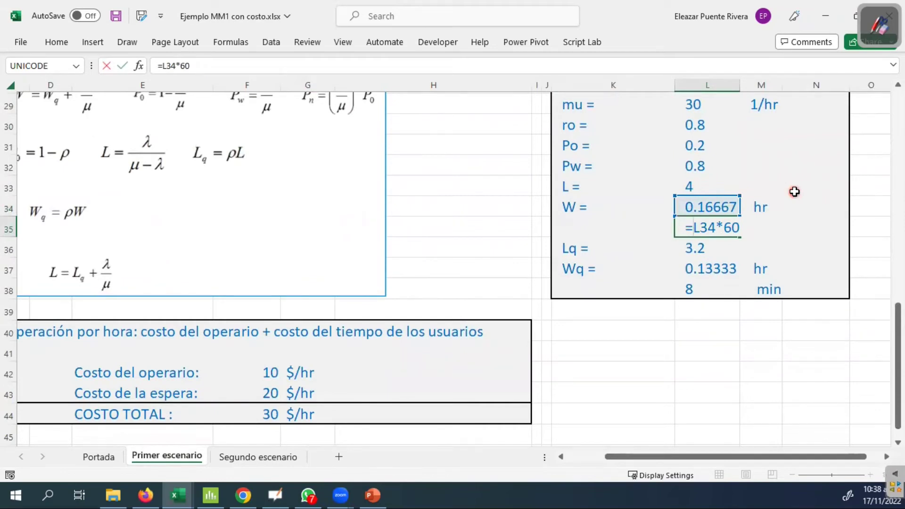
key(Escape)
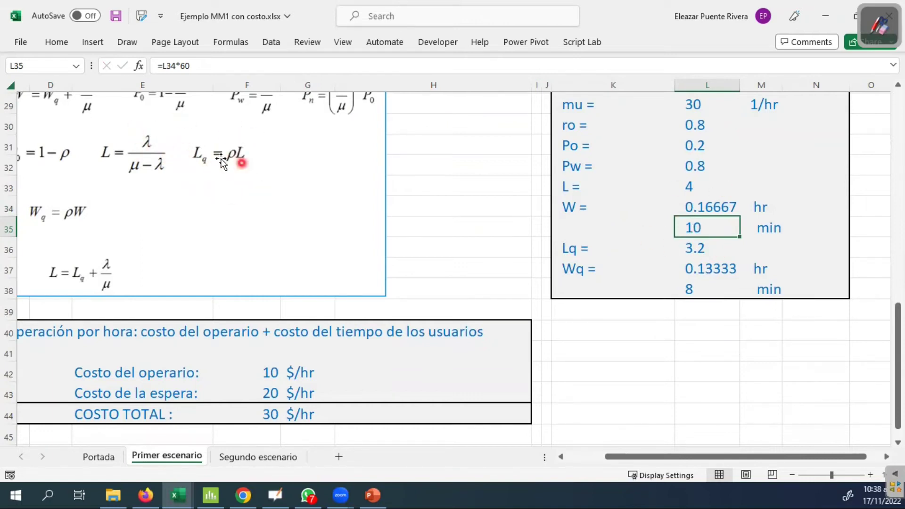
double_click(692, 247)
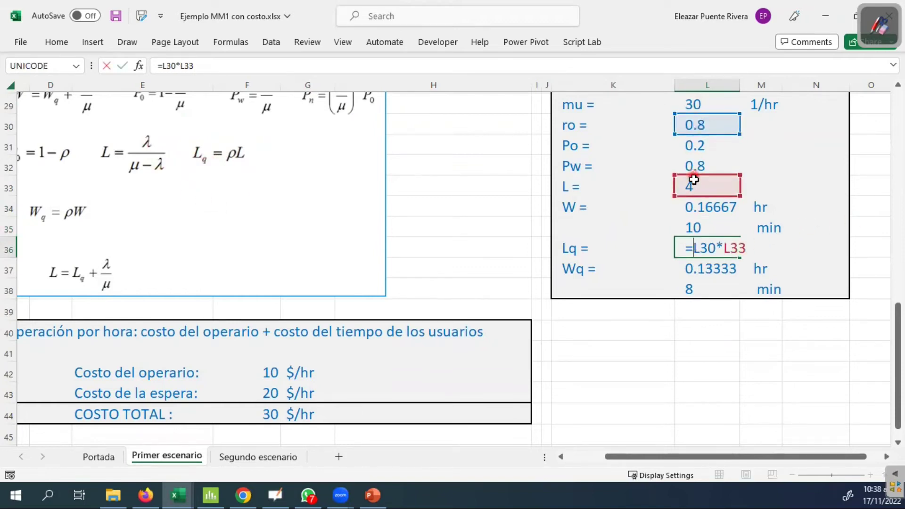
key(Escape)
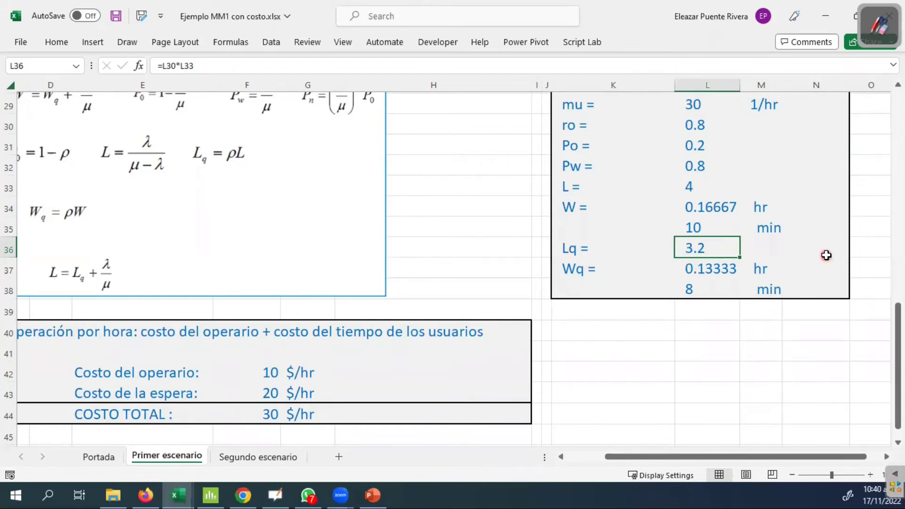
Compare the Wq formula in cell L37 and its referenced cells with the M/M/1 equations on the sheet
click(680, 267)
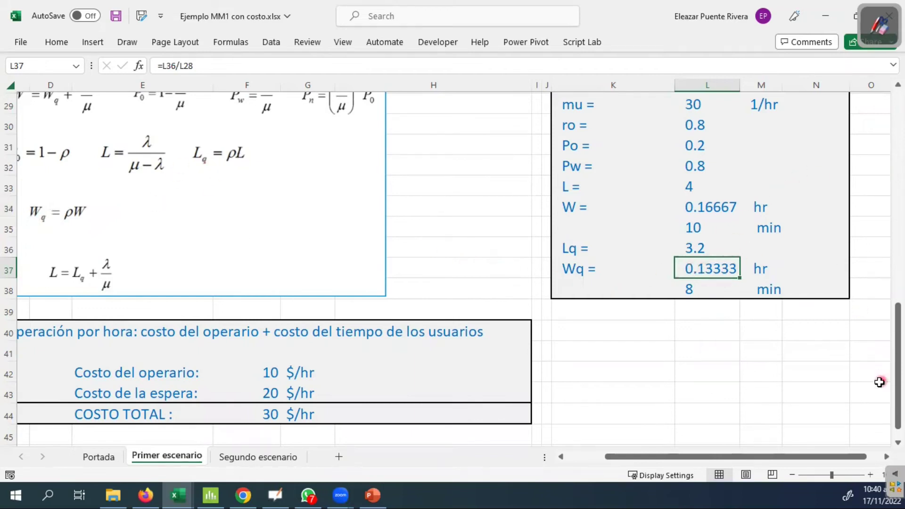
drag(640, 458, 603, 457)
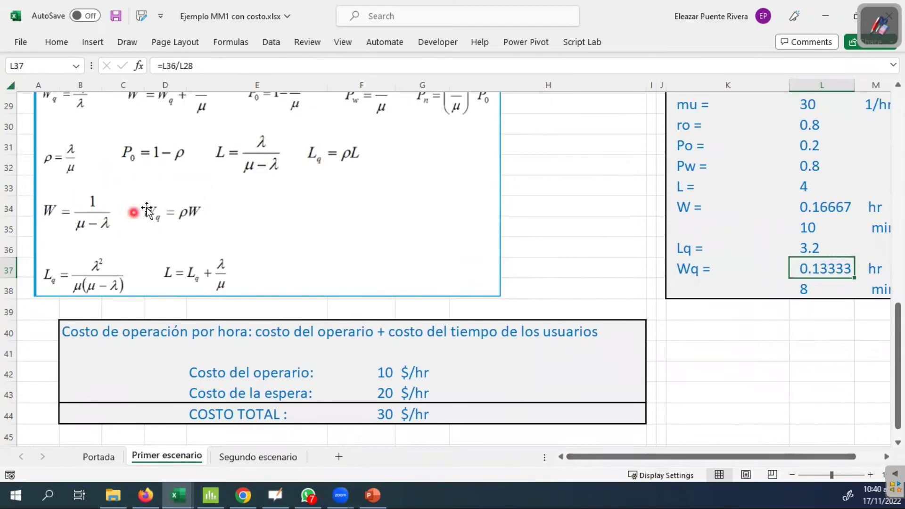
scroll(227, 227, up, 1)
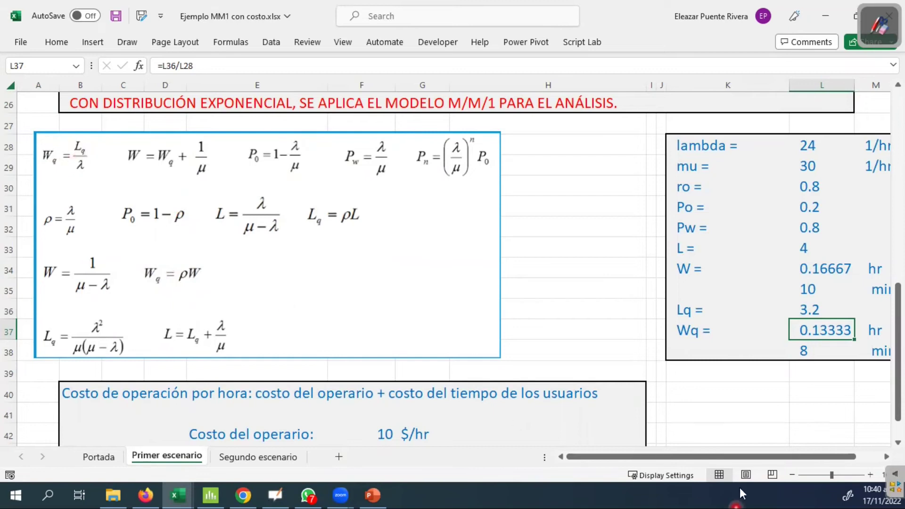
drag(734, 460, 743, 458)
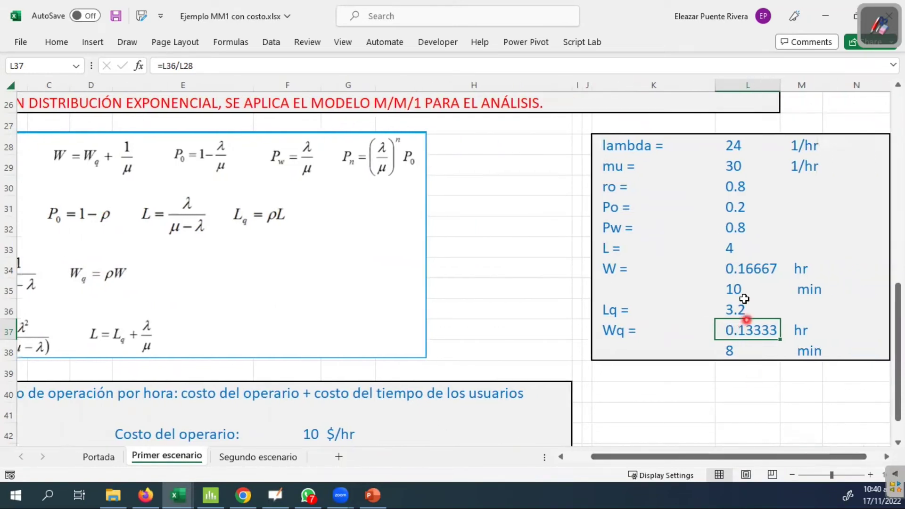
double_click(735, 331)
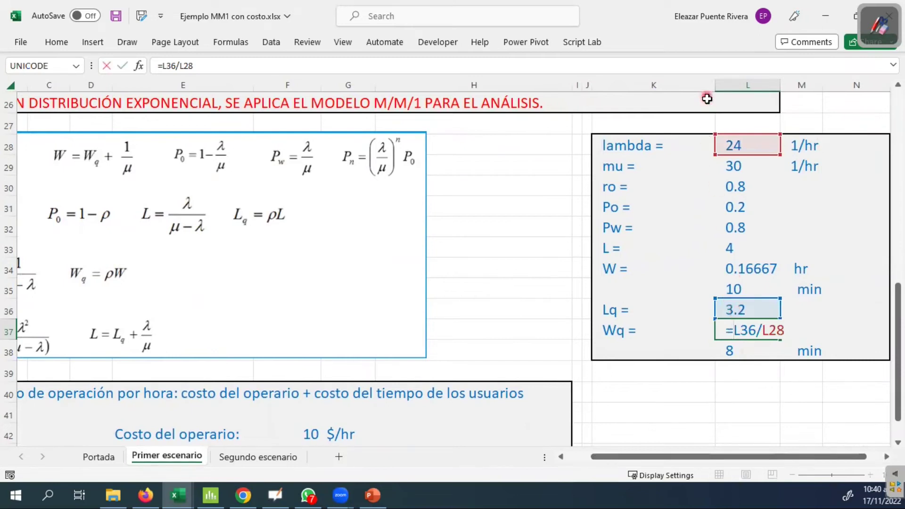
key(Escape)
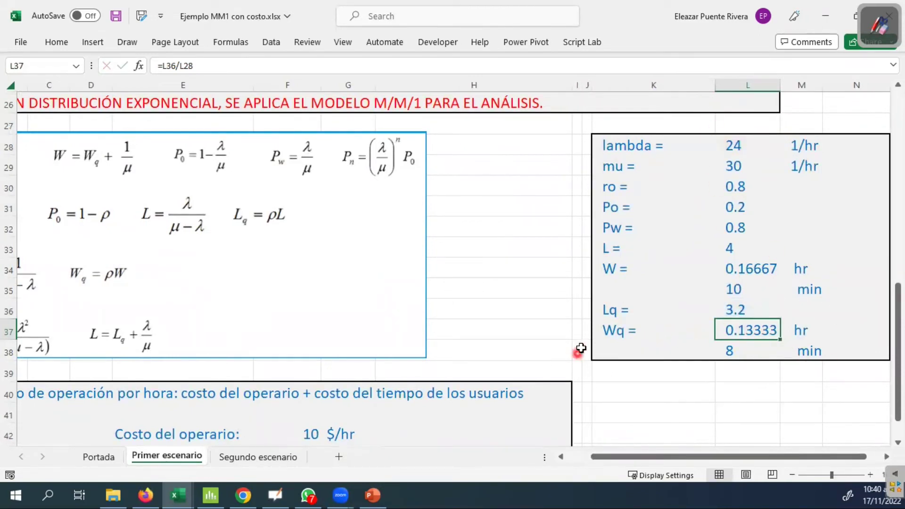
Review the W and Wq entries and inspect the conversion of Wq to minutes in cell L38
click(608, 267)
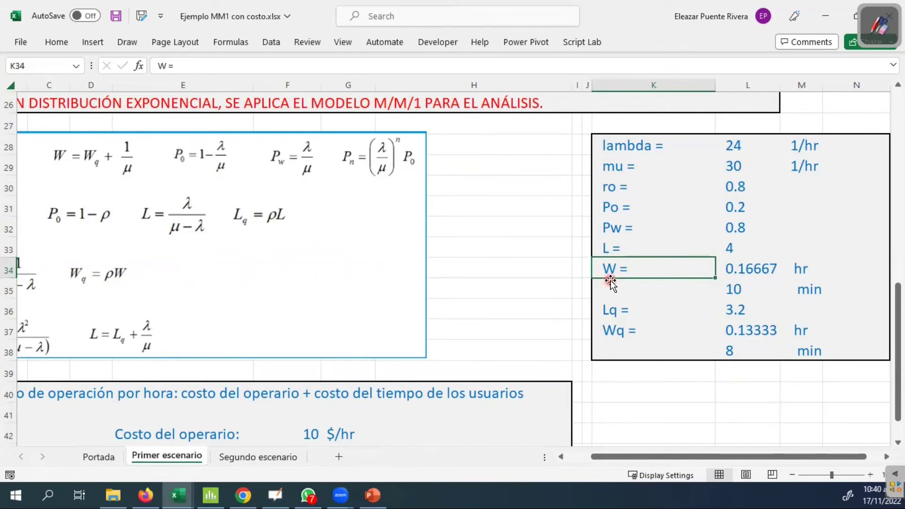
click(613, 331)
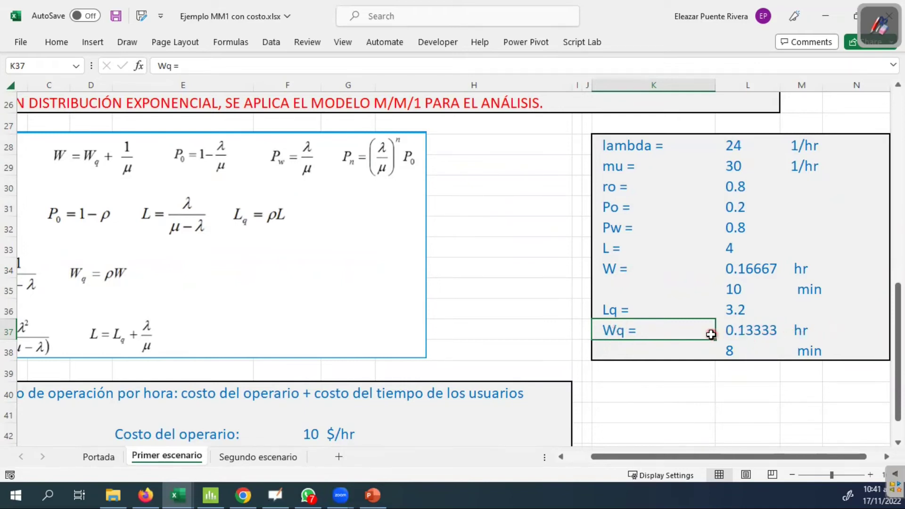
click(743, 351)
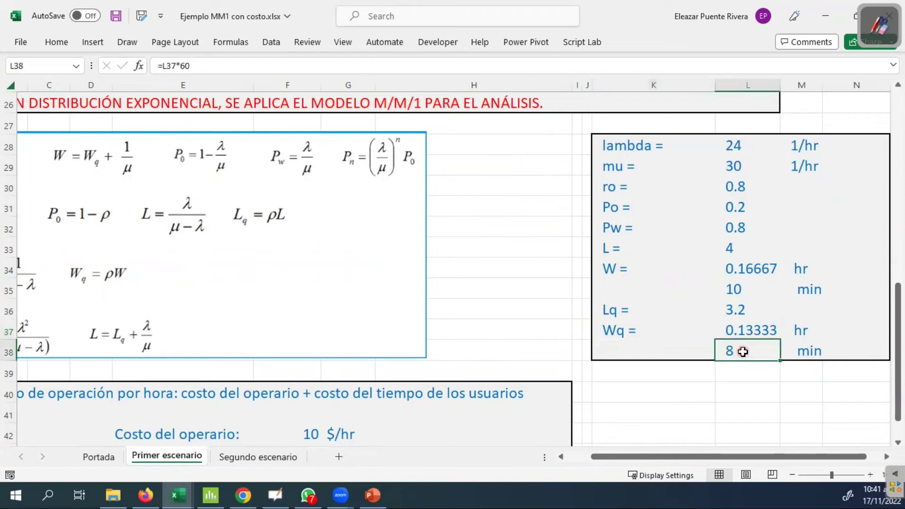
double_click(742, 352)
key(Escape)
Compare the time in the system in L35 with the queue waiting time in L38, both in minutes
click(608, 269)
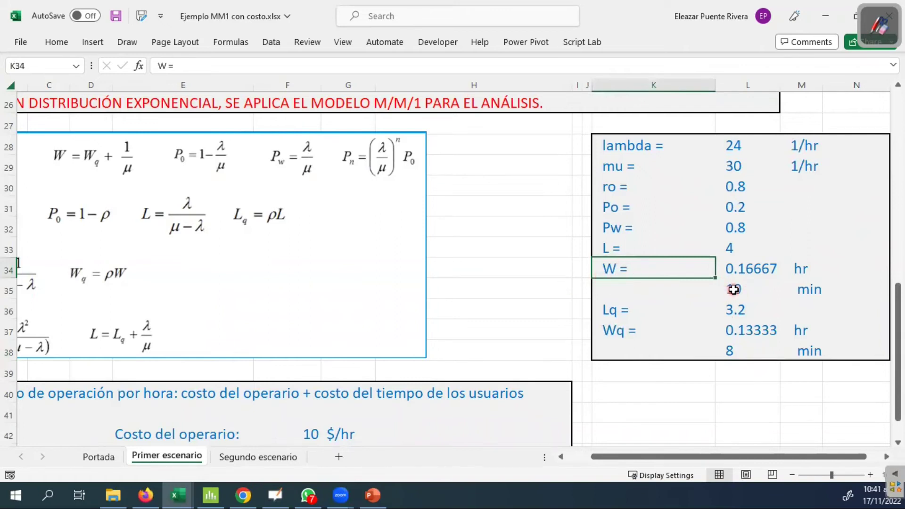
click(733, 290)
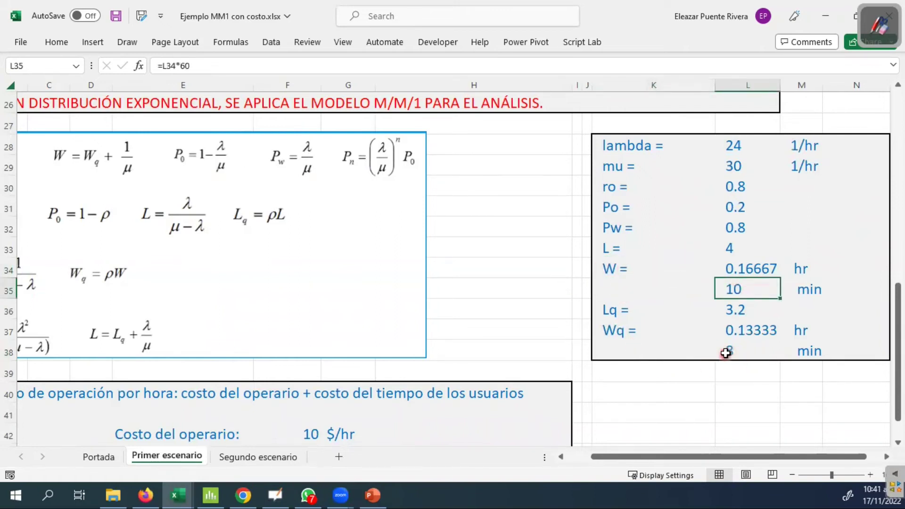
click(726, 353)
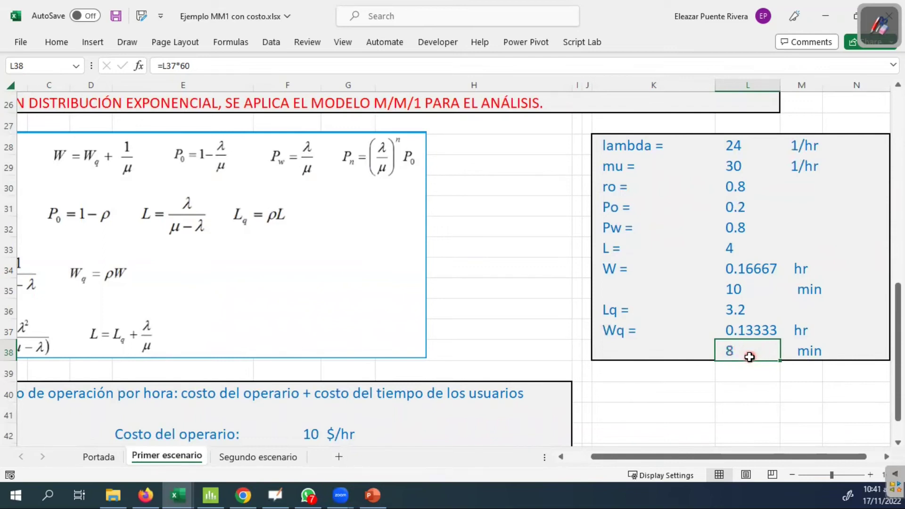
click(732, 290)
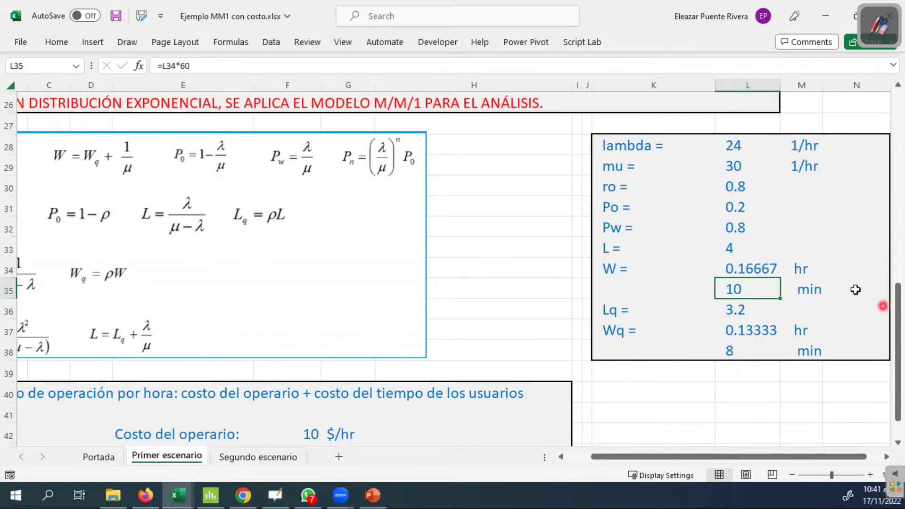
click(745, 352)
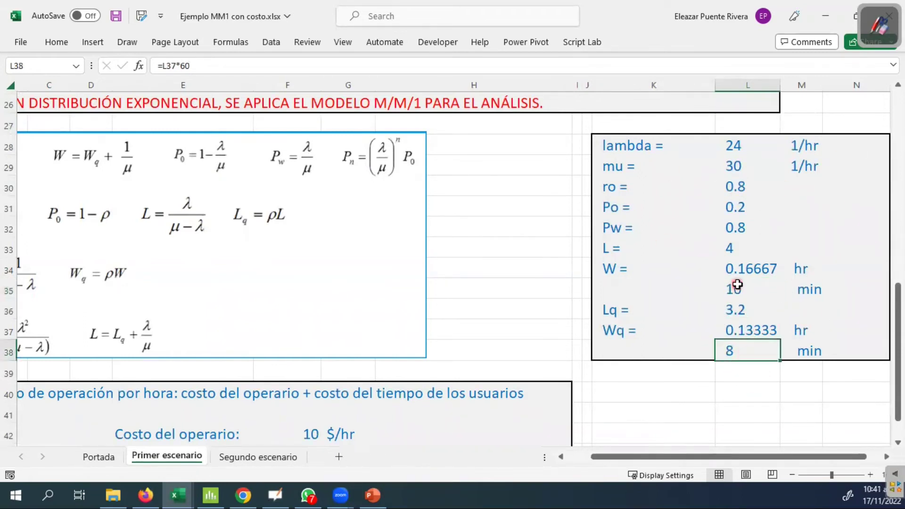
click(738, 283)
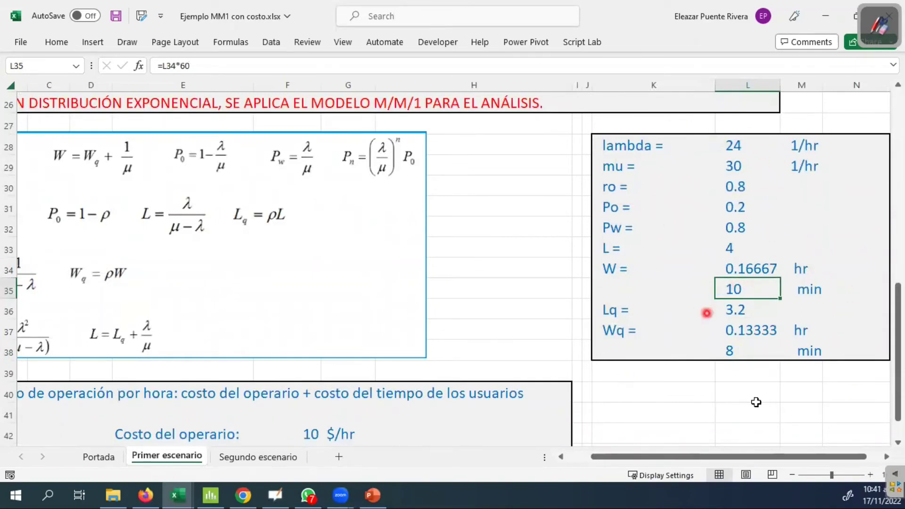
click(662, 396)
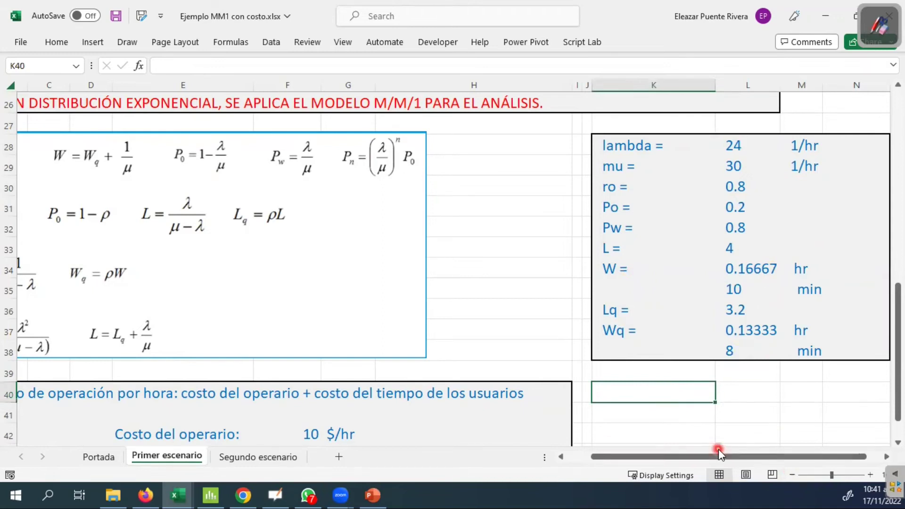
Compare the hourly operating cost breakdown with the server salary in F13 and the waiting cost per customer in F14
drag(712, 456, 626, 457)
scroll(572, 325, down, 2)
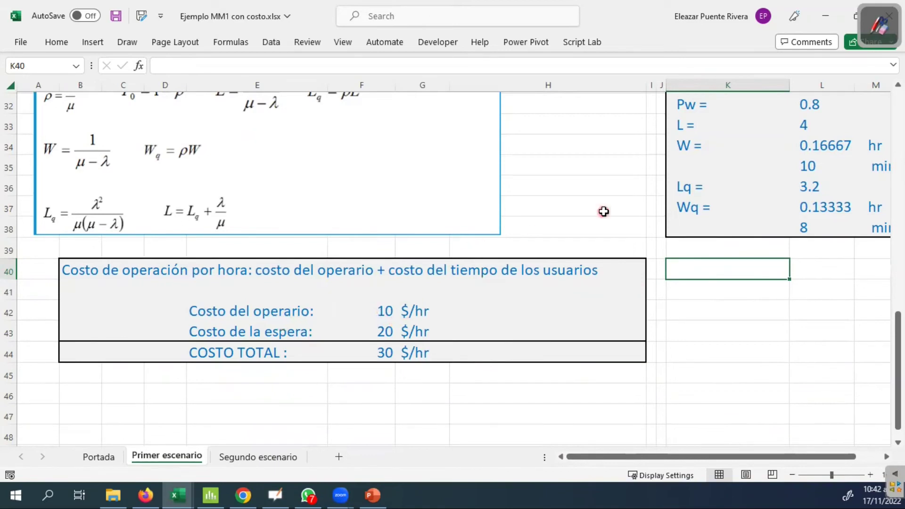
scroll(329, 218, up, 8)
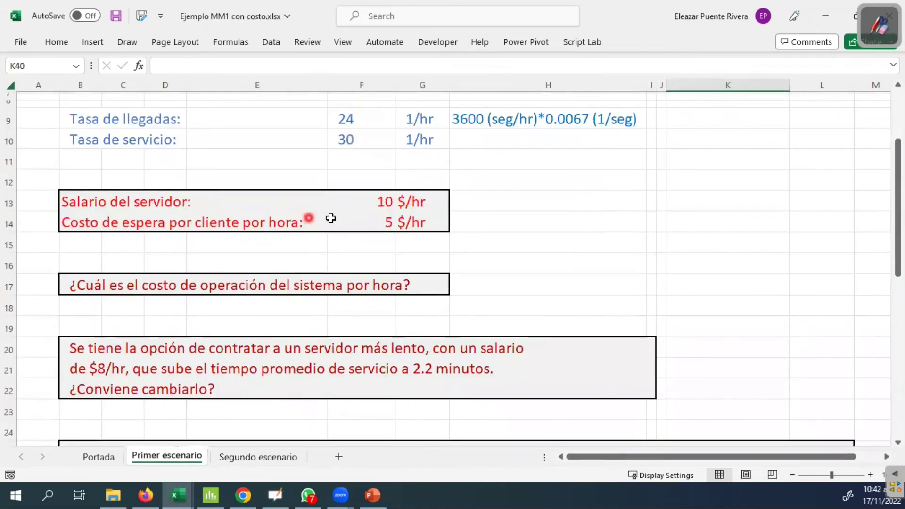
click(373, 201)
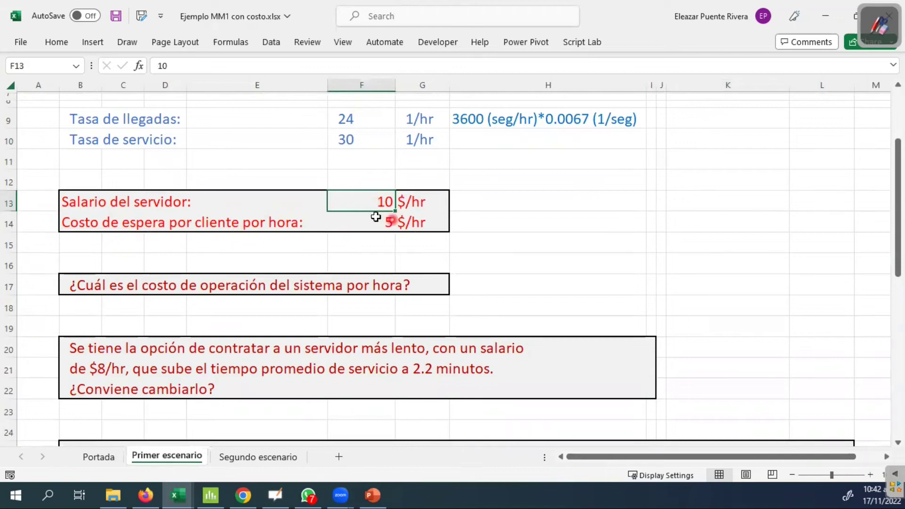
click(376, 216)
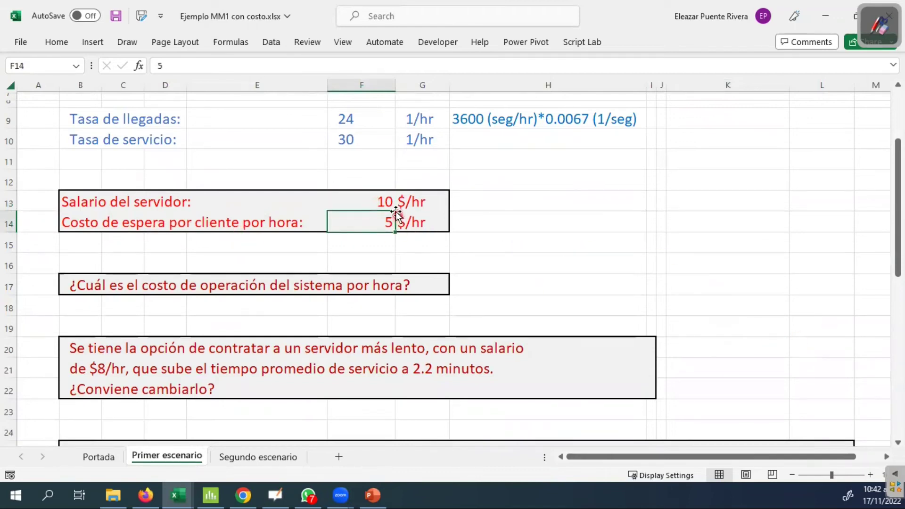
Check which cell the operator cost in F42 of the operating cost table refers to
scroll(765, 303, down, 3)
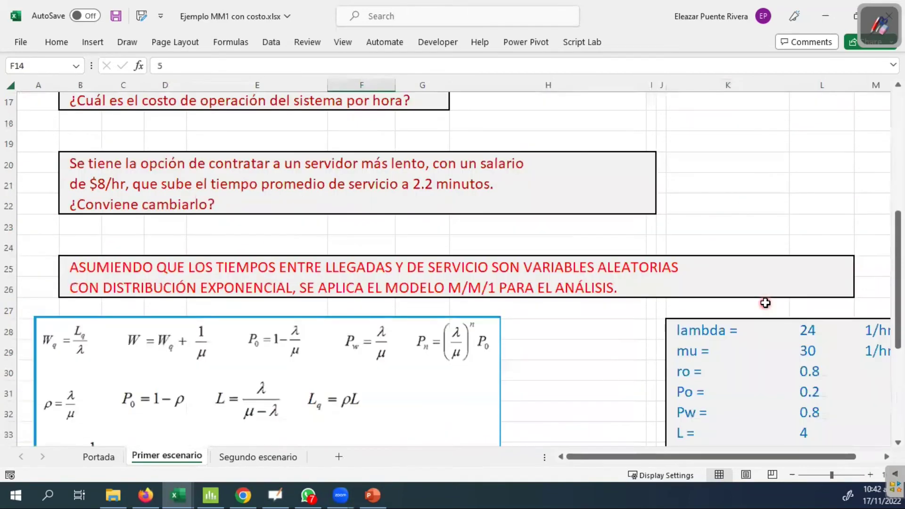
scroll(765, 302, down, 7)
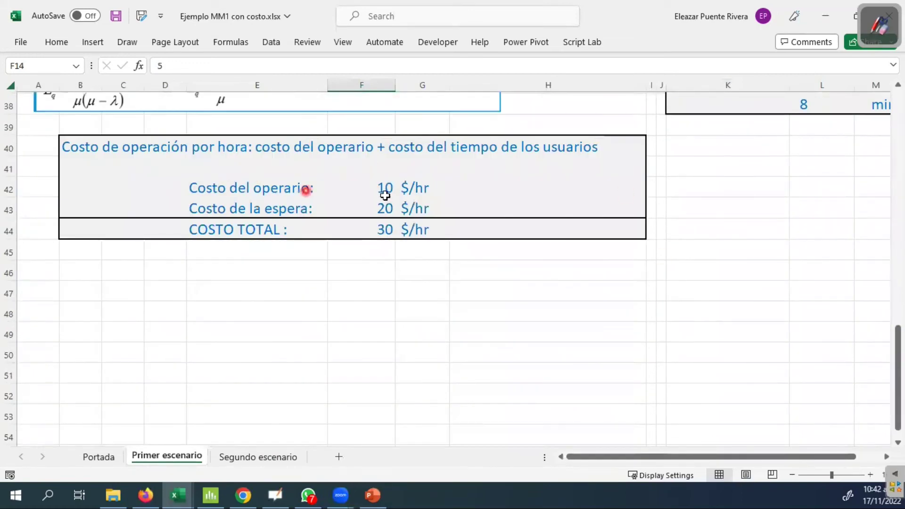
click(383, 186)
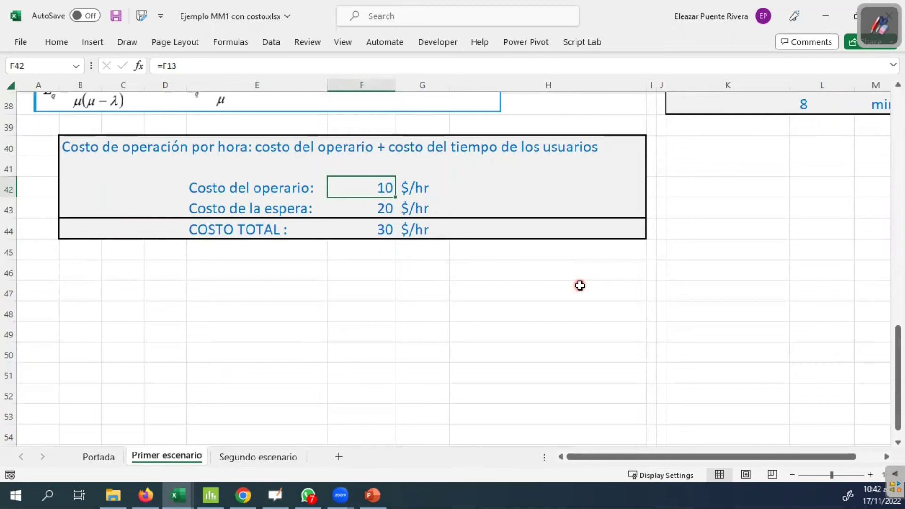
Inspect the waiting cost formula in F43 and trace its references to the M/M/1 results and the cost data
click(369, 208)
double_click(369, 208)
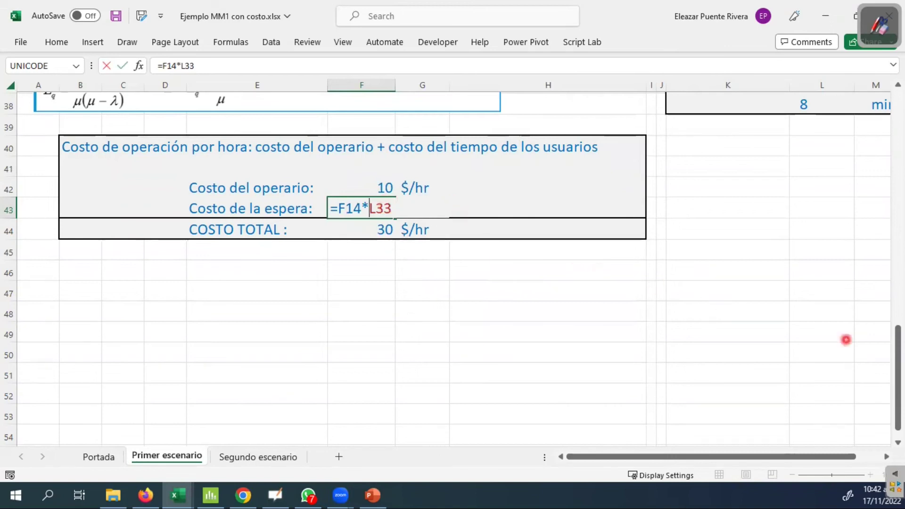
scroll(753, 344, up, 3)
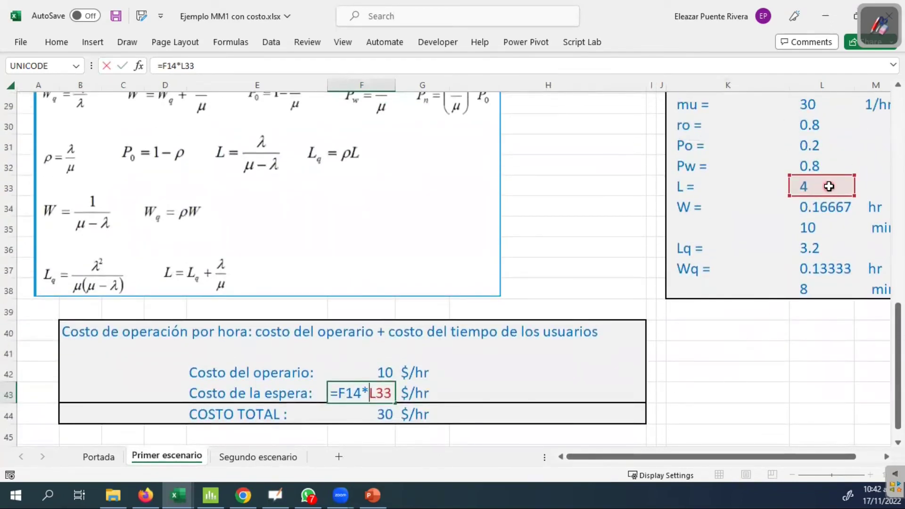
scroll(565, 237, up, 1)
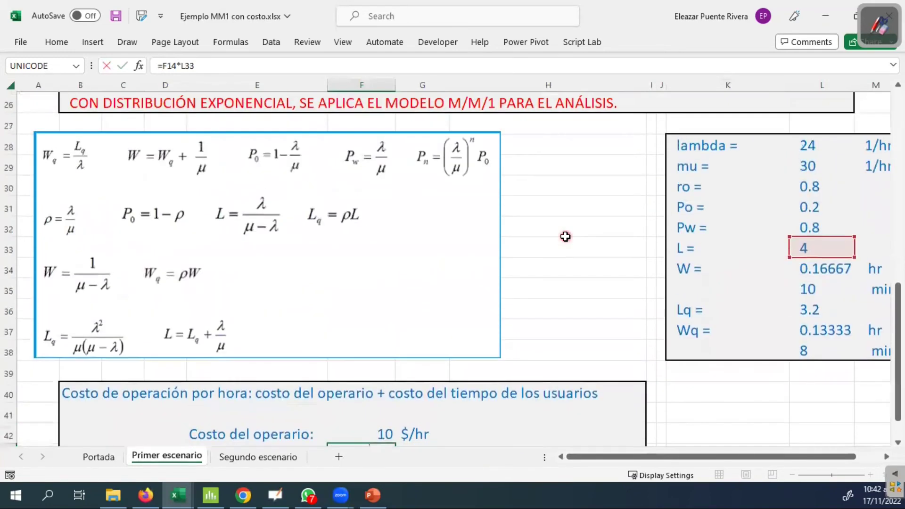
scroll(565, 236, up, 6)
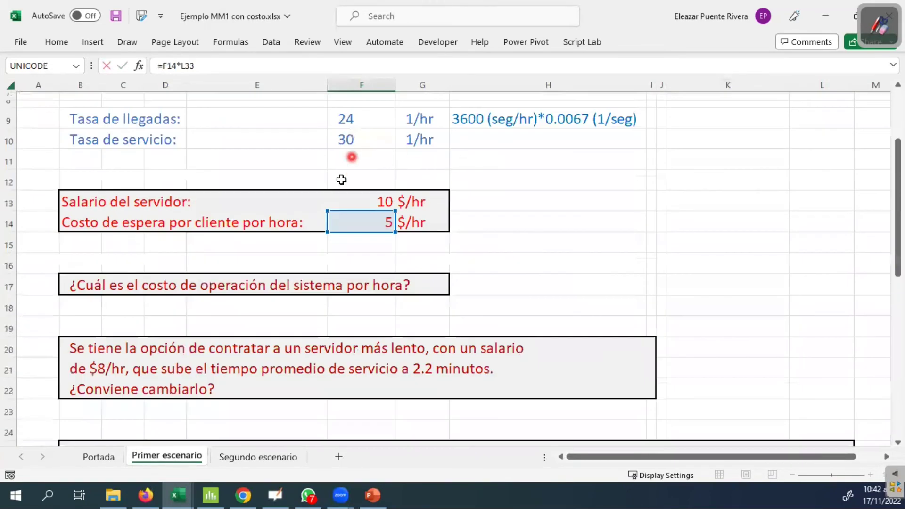
scroll(752, 316, down, 6)
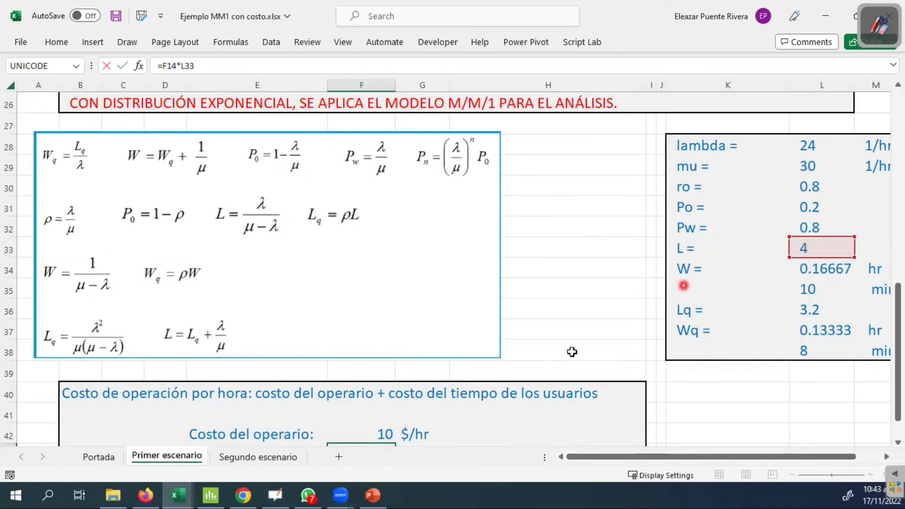
scroll(571, 351, down, 3)
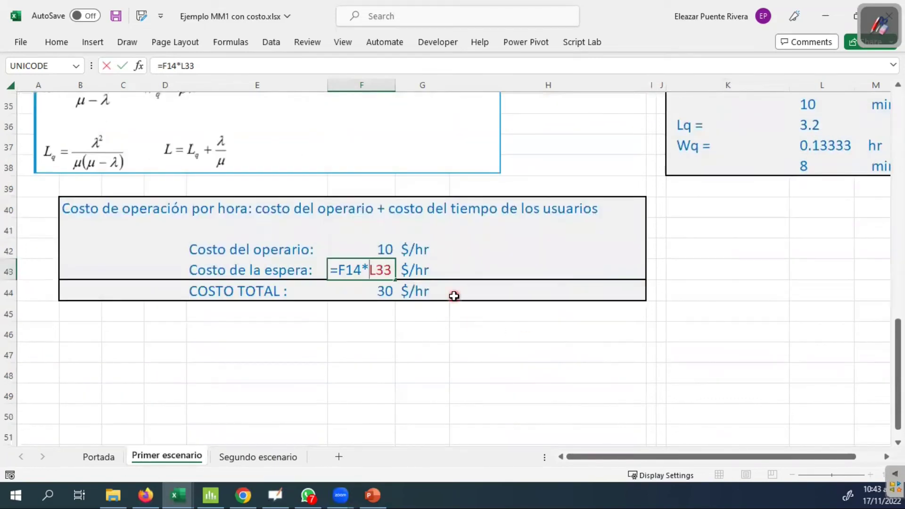
key(Escape)
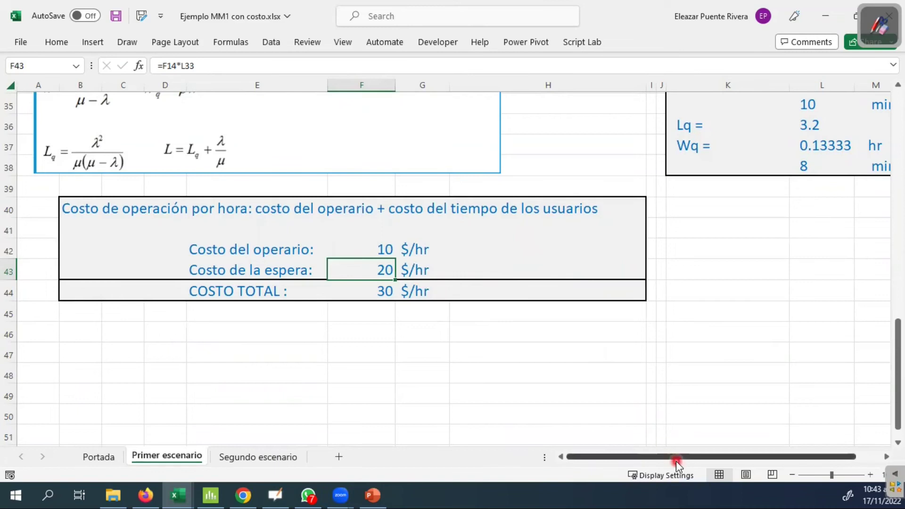
Compare the average number in the system in L33 with the queue length in L36, including their formulas
drag(676, 458, 701, 459)
scroll(710, 197, up, 3)
click(732, 248)
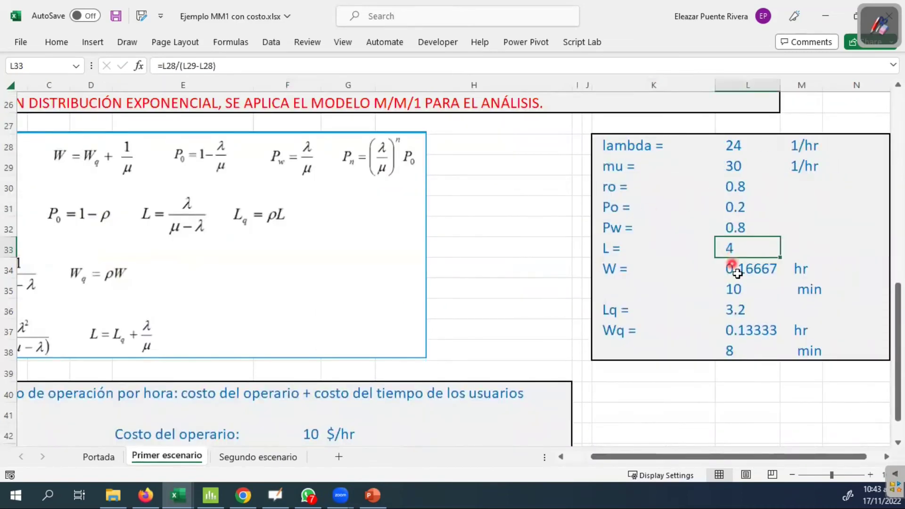
click(730, 306)
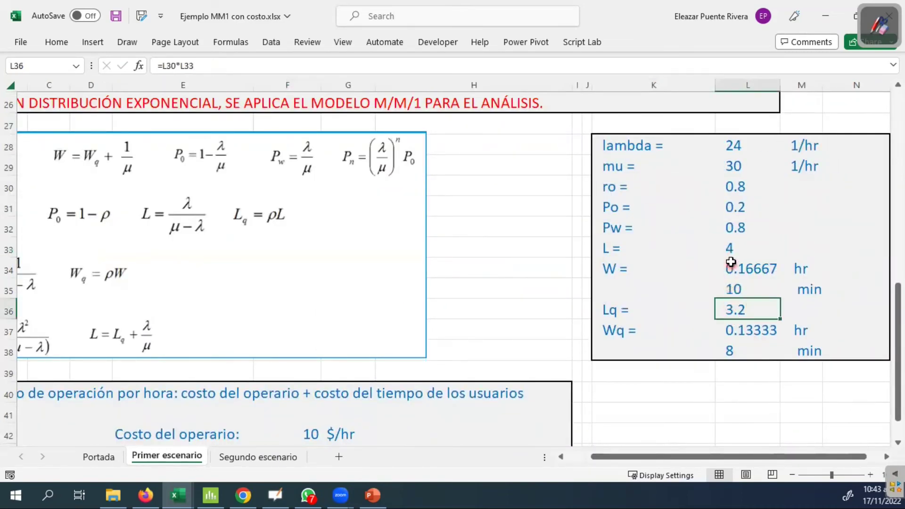
click(727, 243)
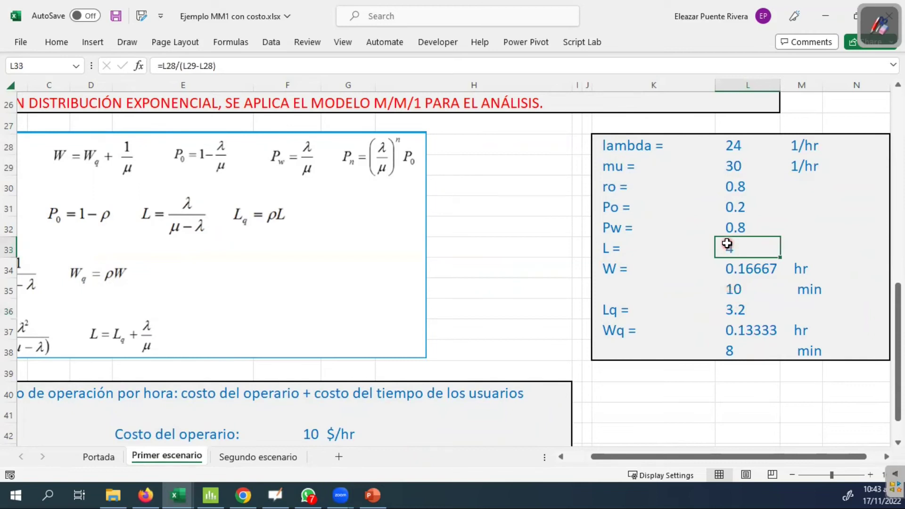
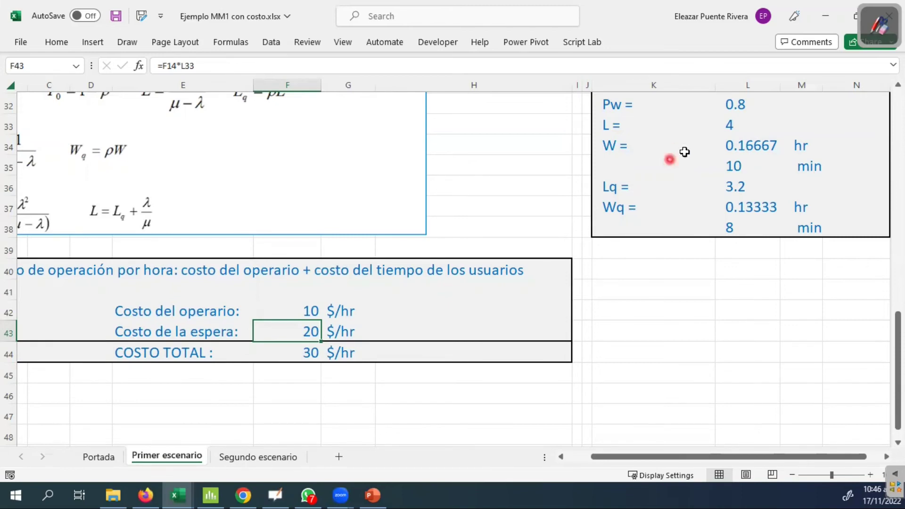
Review the first scenario's input data and the proposal to hire a slower server
click(307, 421)
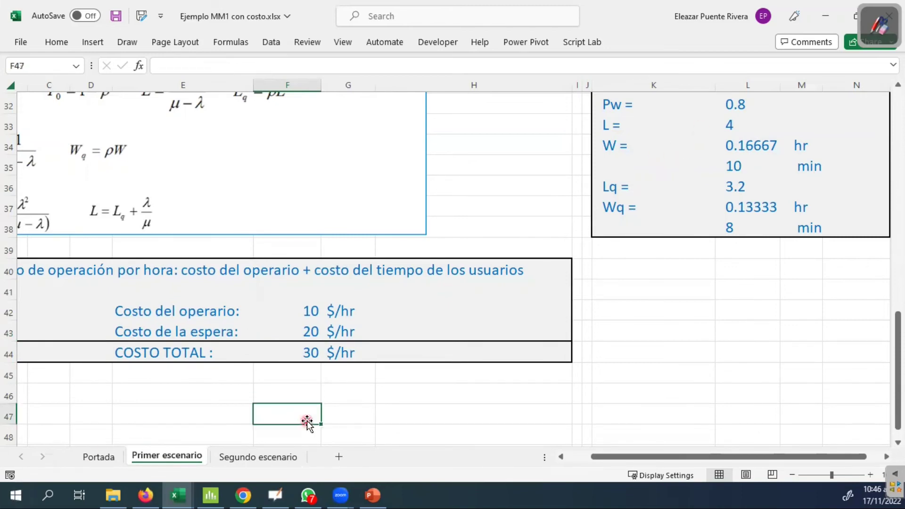
scroll(303, 390, up, 10)
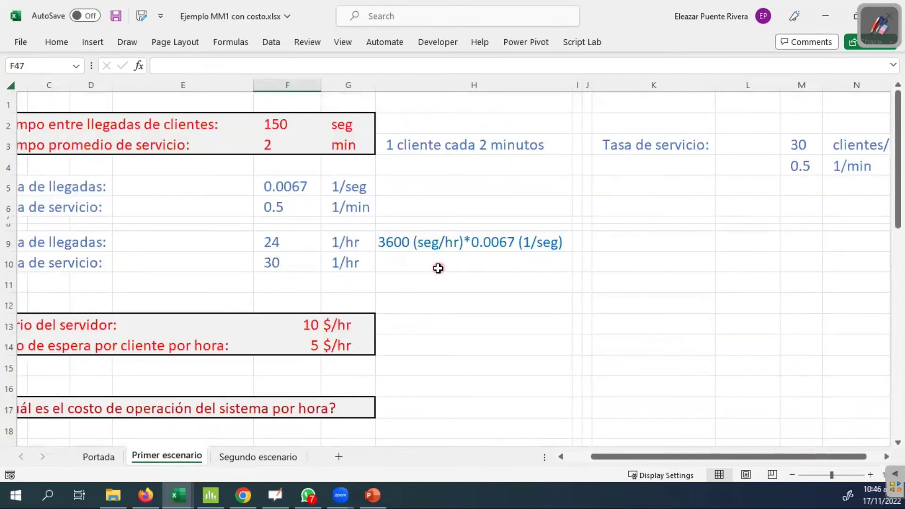
drag(605, 457, 515, 467)
scroll(541, 347, down, 5)
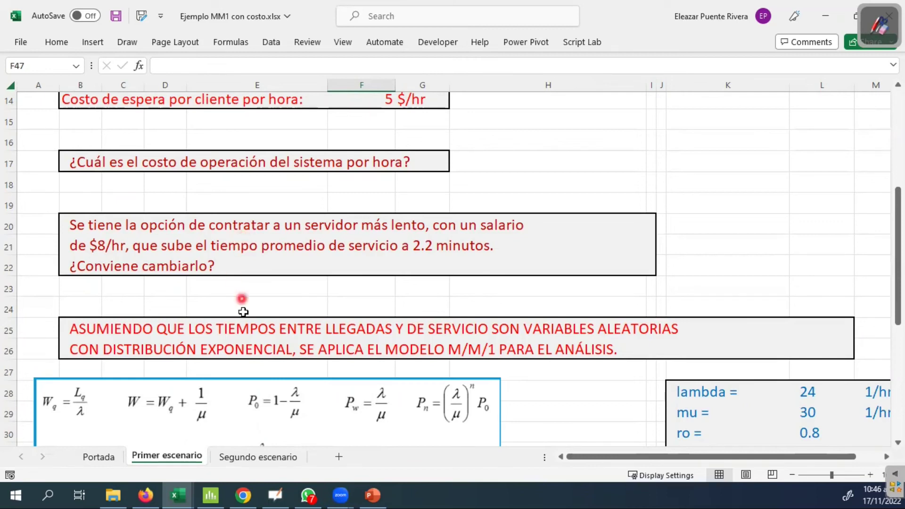
Compare the arrival, service and cost data of the Segundo escenario sheet with those of Primer escenario
click(253, 457)
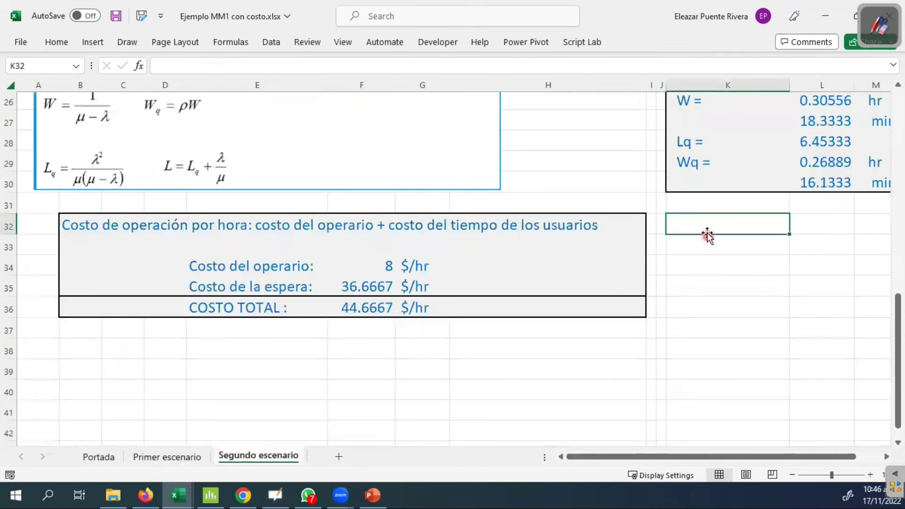
scroll(561, 137, up, 9)
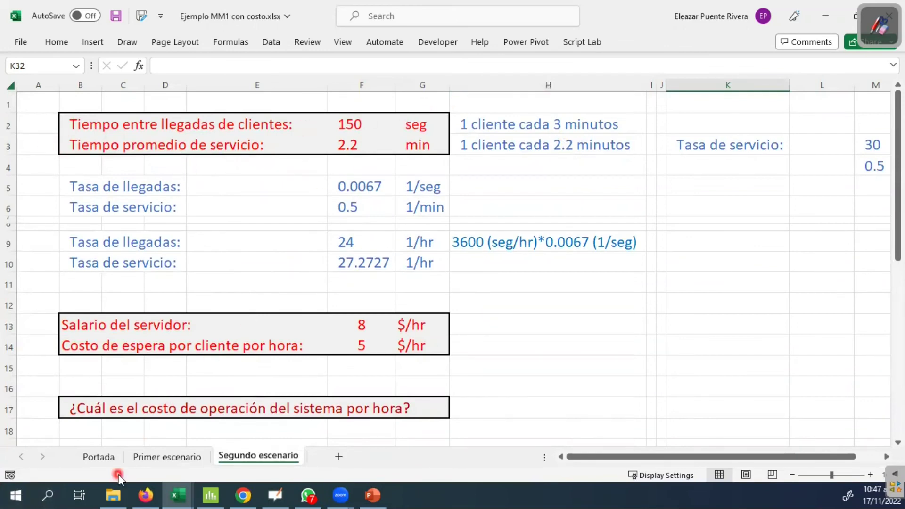
click(144, 461)
scroll(660, 292, up, 5)
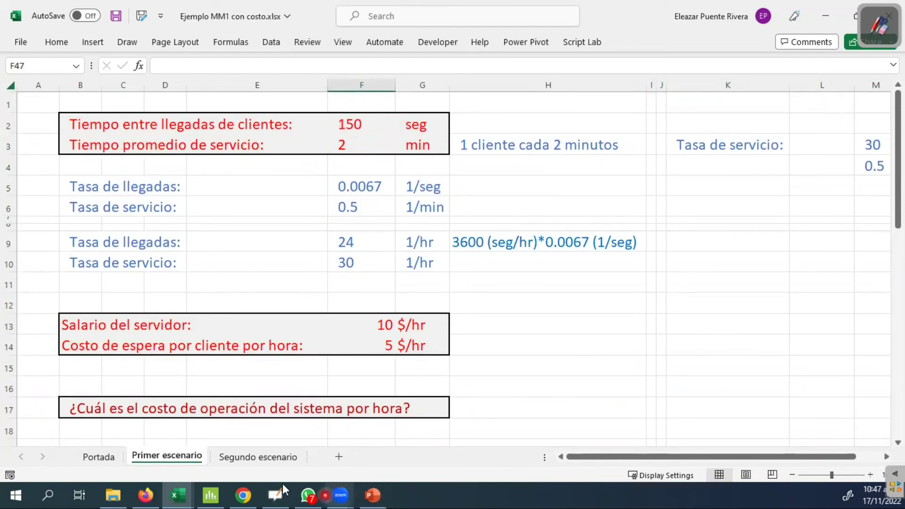
On the Segundo escenario sheet, clear the note "1 cliente cada 3 minutos" in H2
click(240, 459)
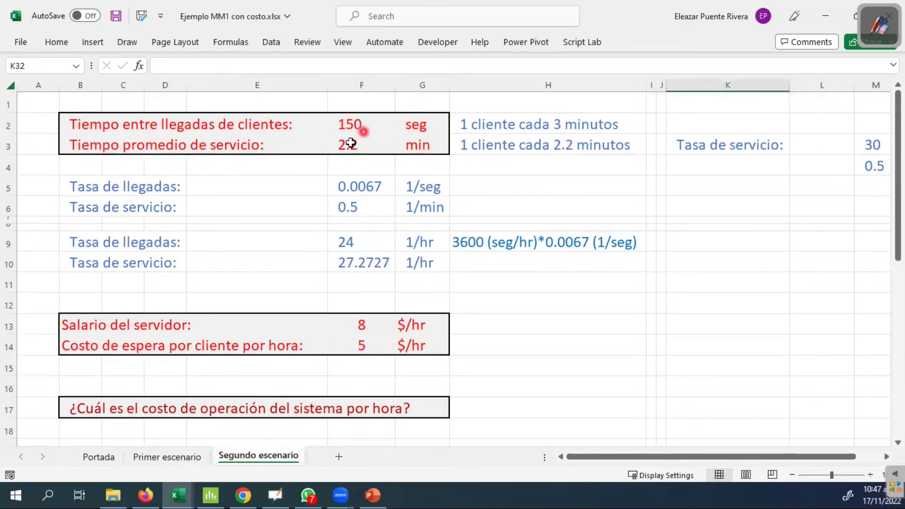
click(475, 121)
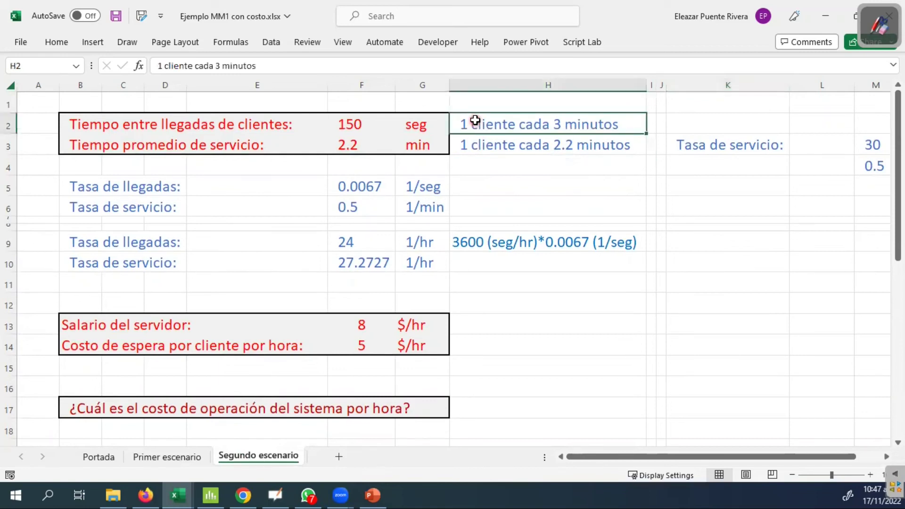
key(Delete)
click(431, 346)
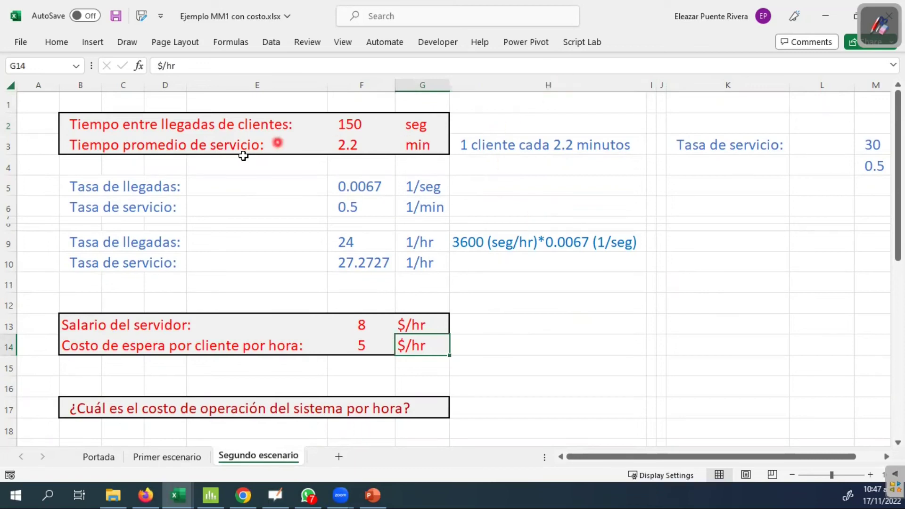
Check the average service time in F3 and how the per-minute service rate formula in F6 uses it
click(348, 145)
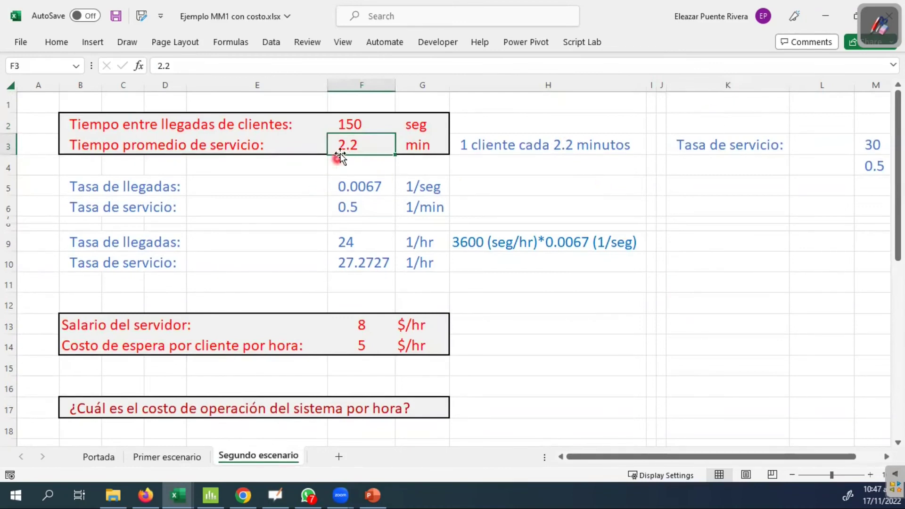
click(306, 170)
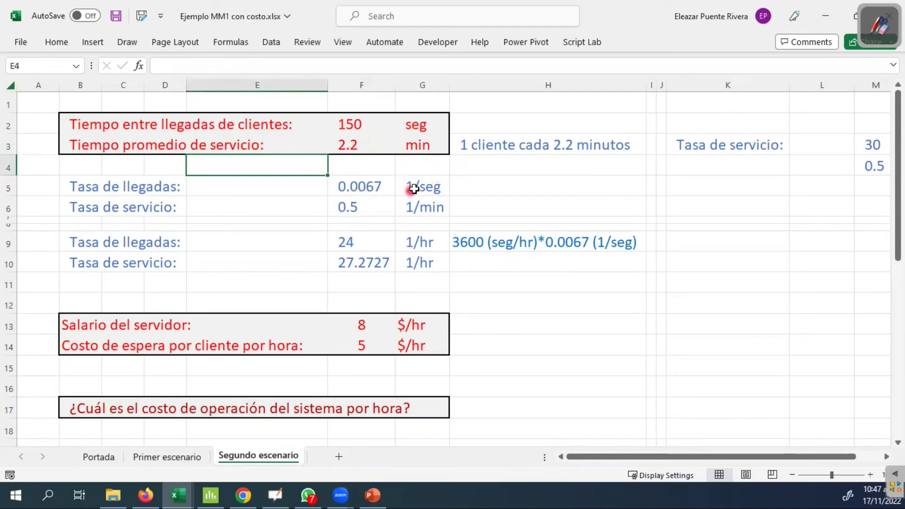
click(343, 209)
double_click(344, 209)
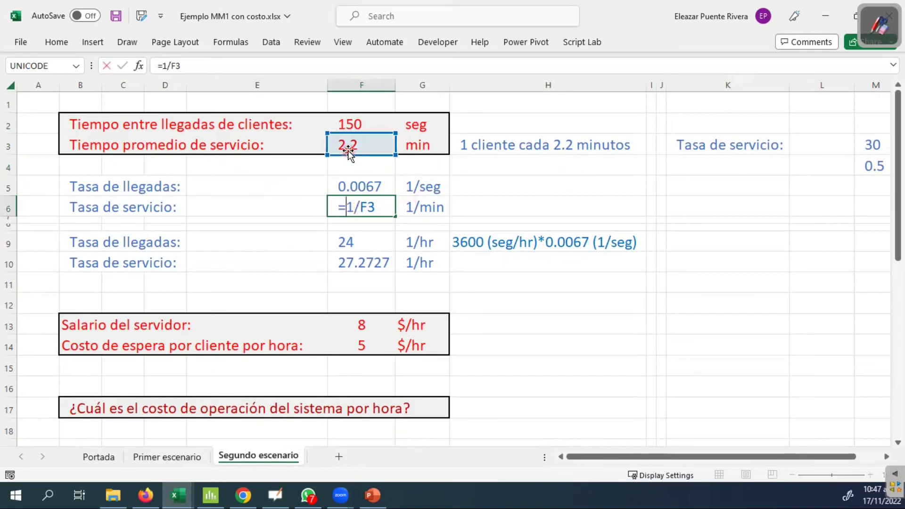
key(Escape)
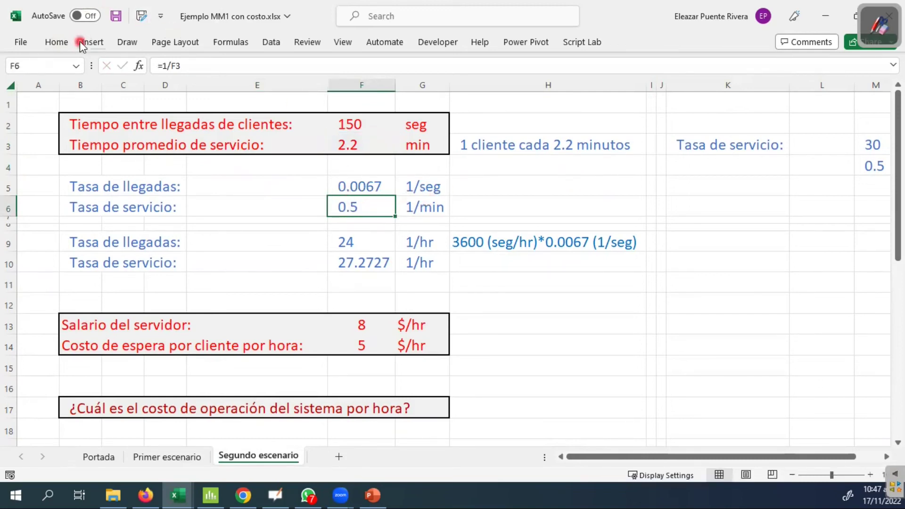
Format the per-minute service rate in F6 to show four decimal places
click(58, 42)
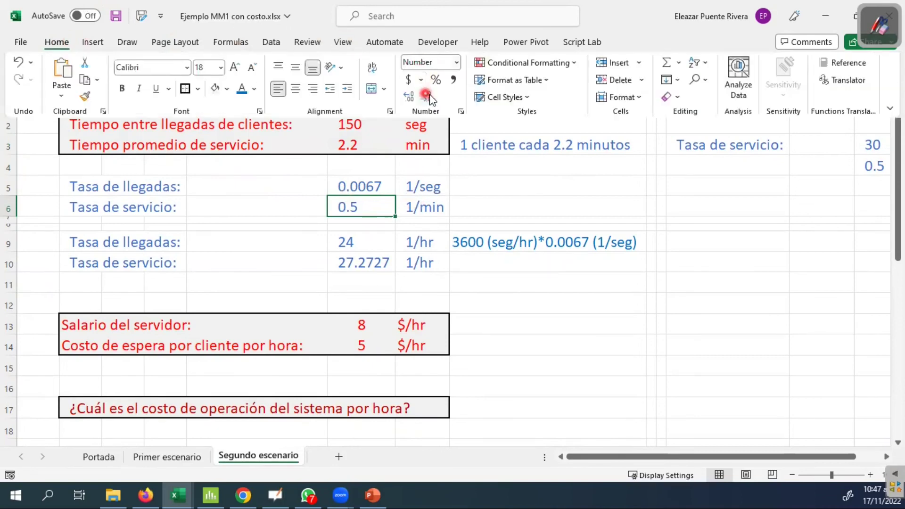
click(412, 98)
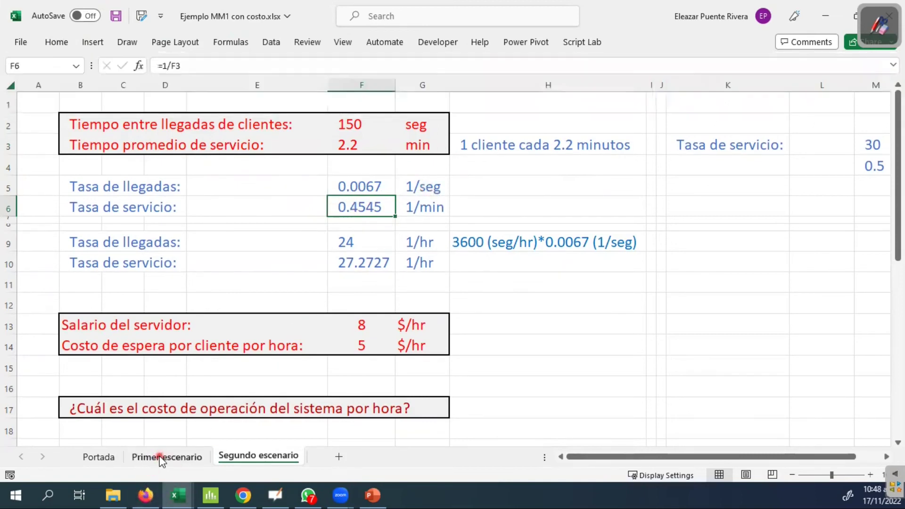
key(ctrl+F1)
Compare the per-minute service rate with the first scenario's and recheck the cell its formula in F6 refers to
click(142, 458)
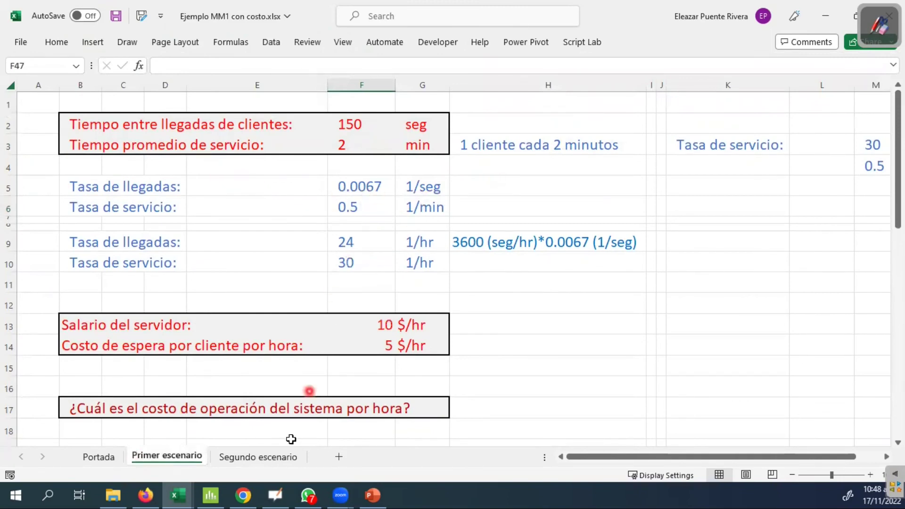
click(261, 457)
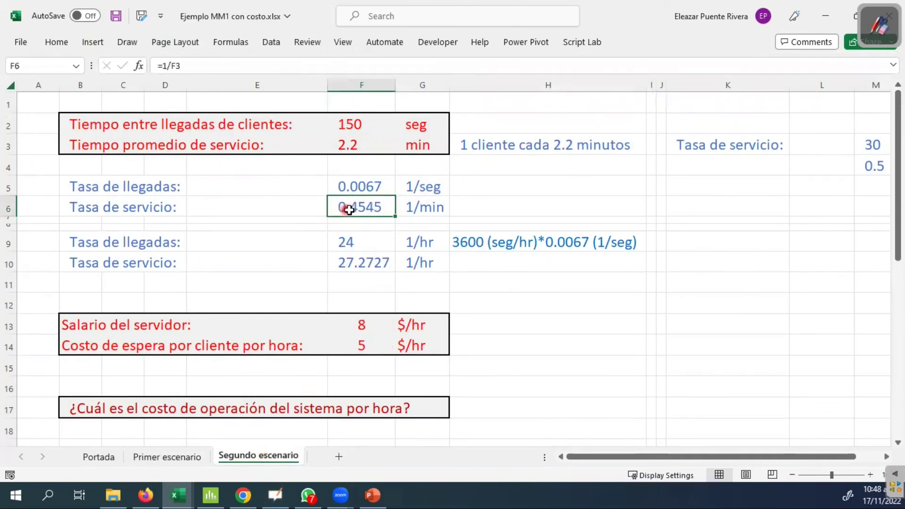
double_click(367, 207)
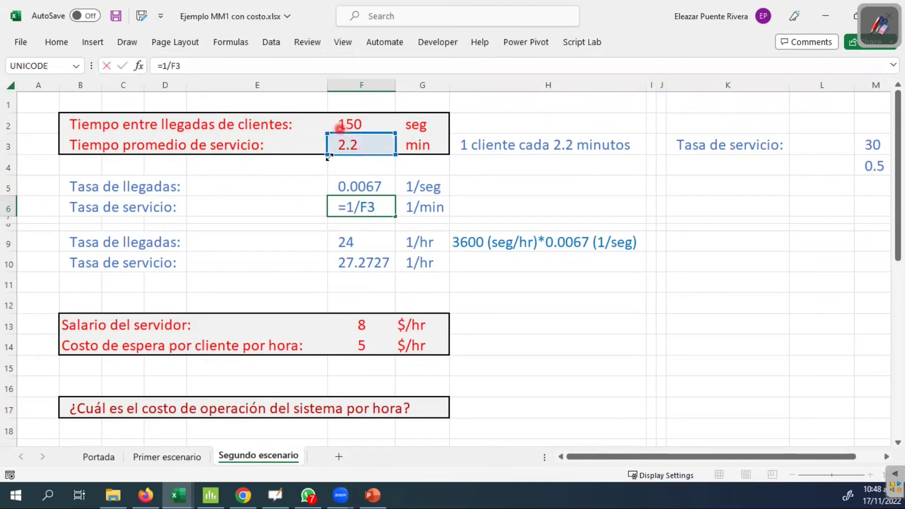
key(Escape)
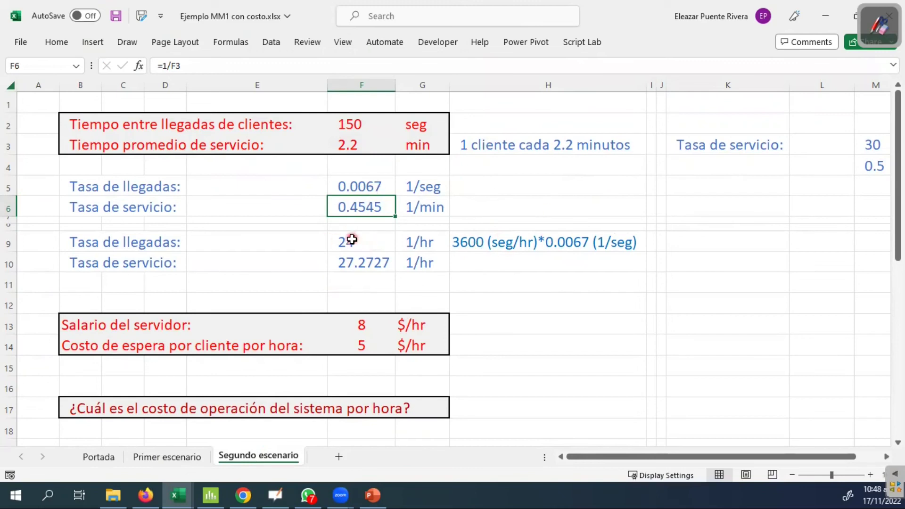
Inspect the per-hour conversion formulas for the service rate in F10 and the arrival rate in F9
click(421, 242)
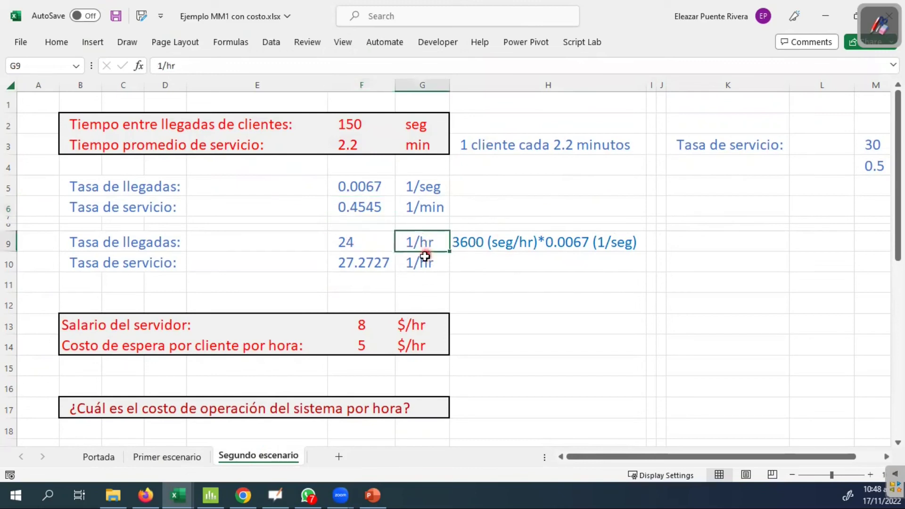
click(419, 262)
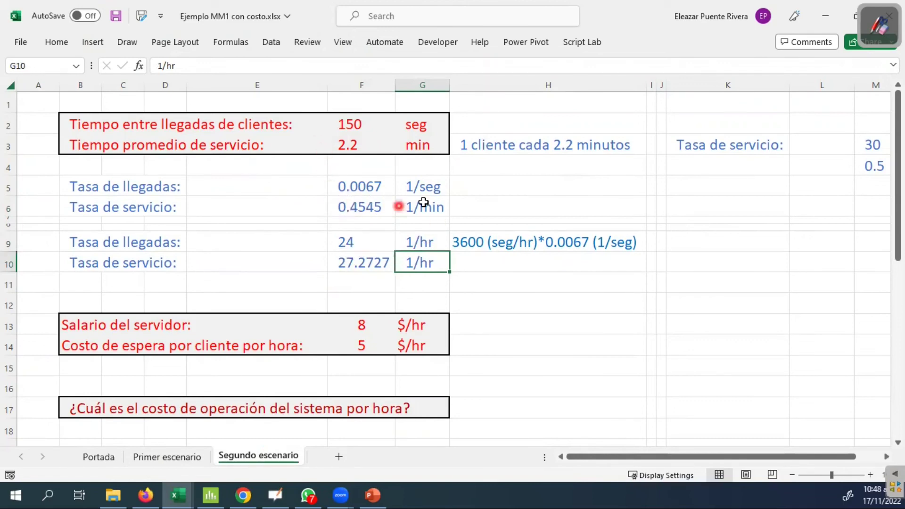
double_click(355, 262)
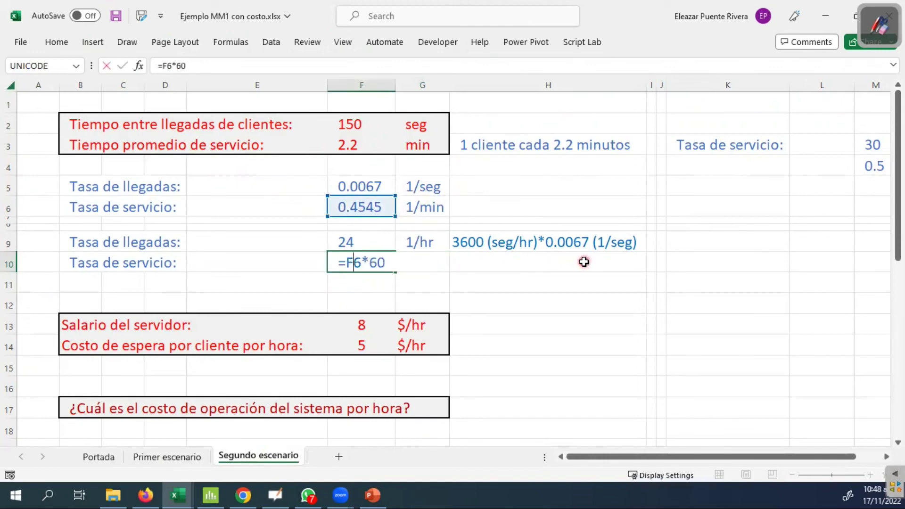
key(Escape)
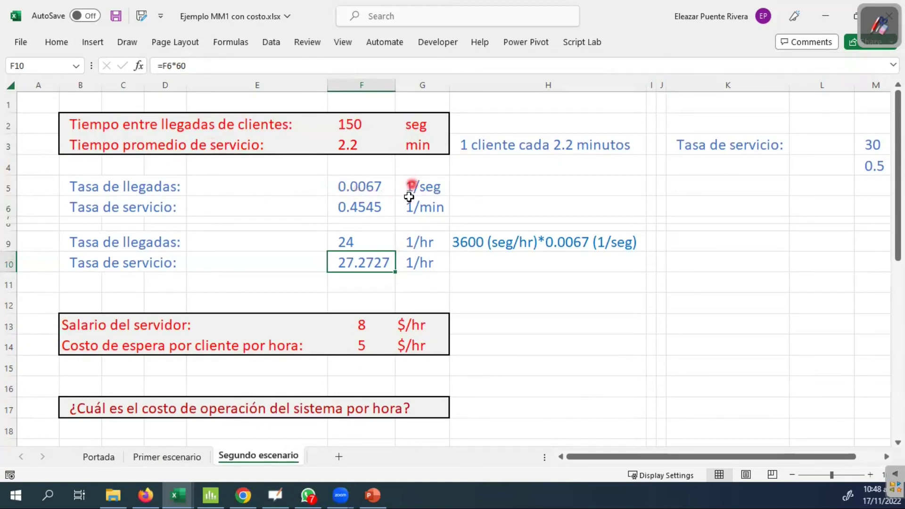
double_click(339, 239)
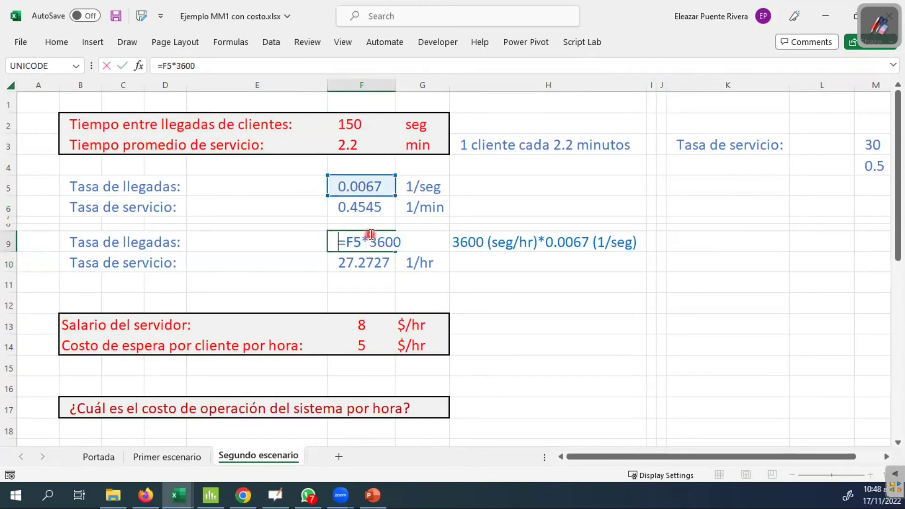
key(Escape)
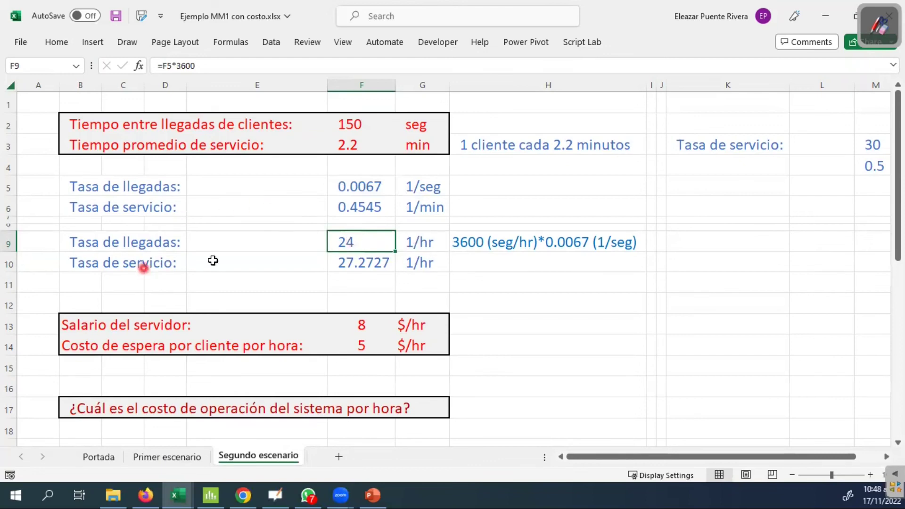
Compare the hourly service rate in F10 between the Segundo escenario and Primer escenario sheets
click(355, 265)
click(180, 456)
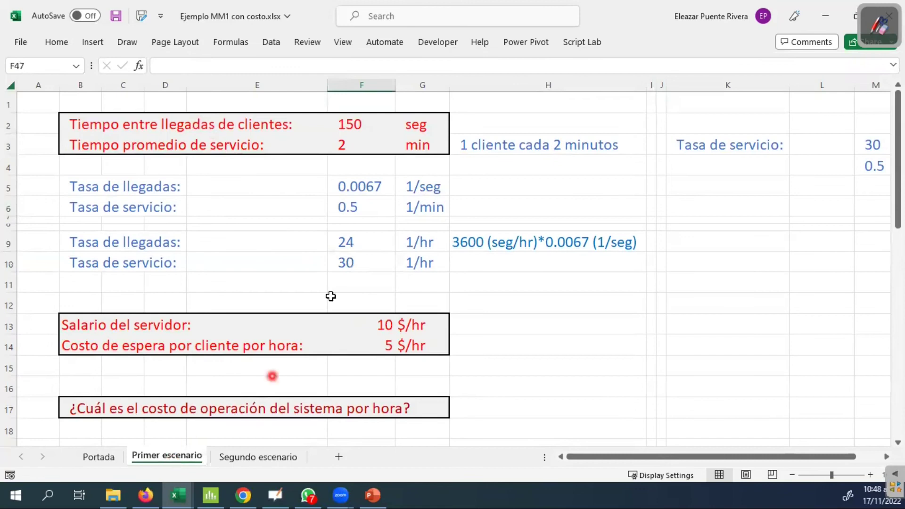
click(259, 456)
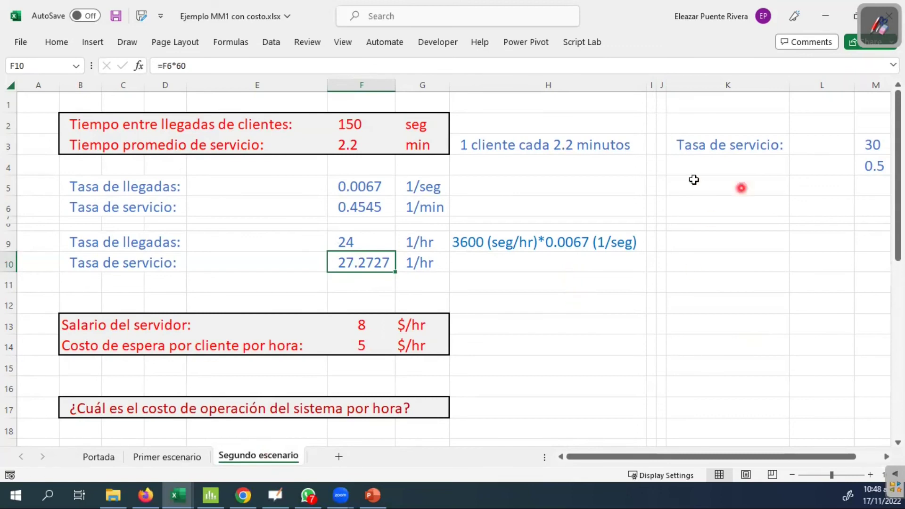
click(152, 457)
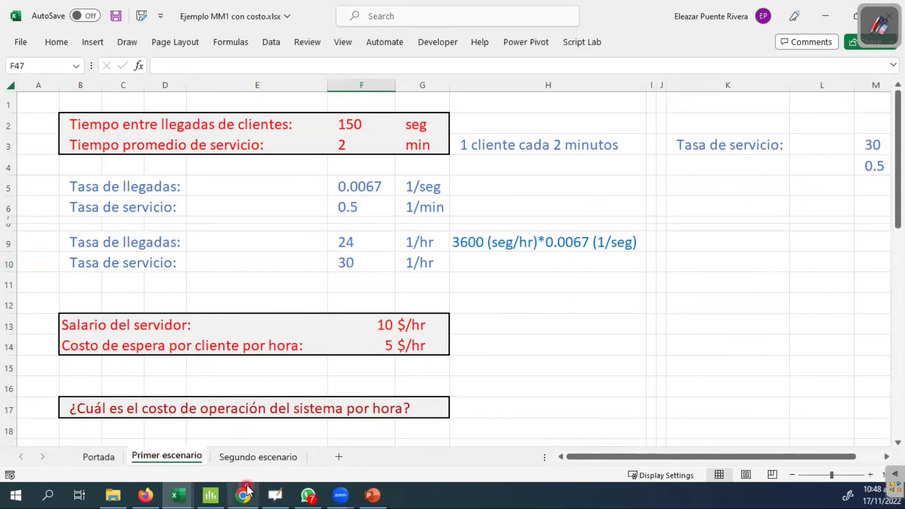
click(262, 455)
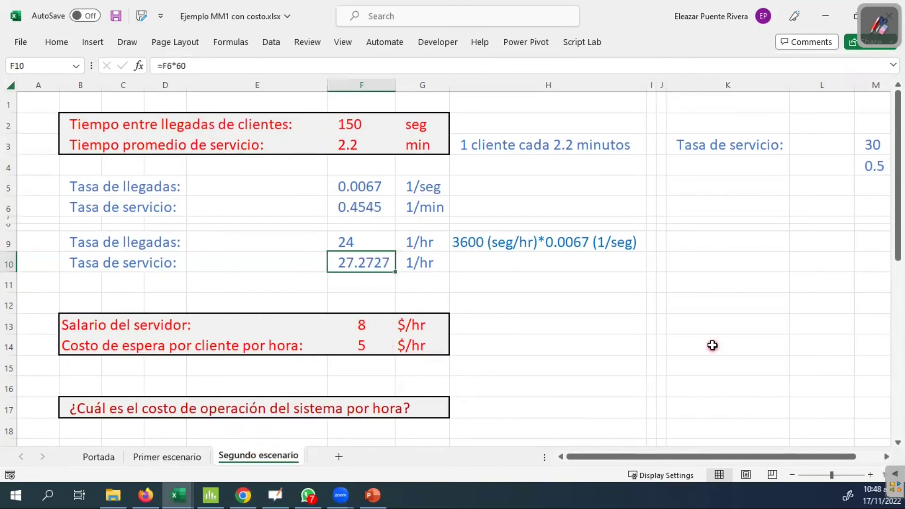
Inspect the utilization factor (ro) formula in L22 of the second scenario's results block and the cells it refers to
scroll(713, 346, down, 4)
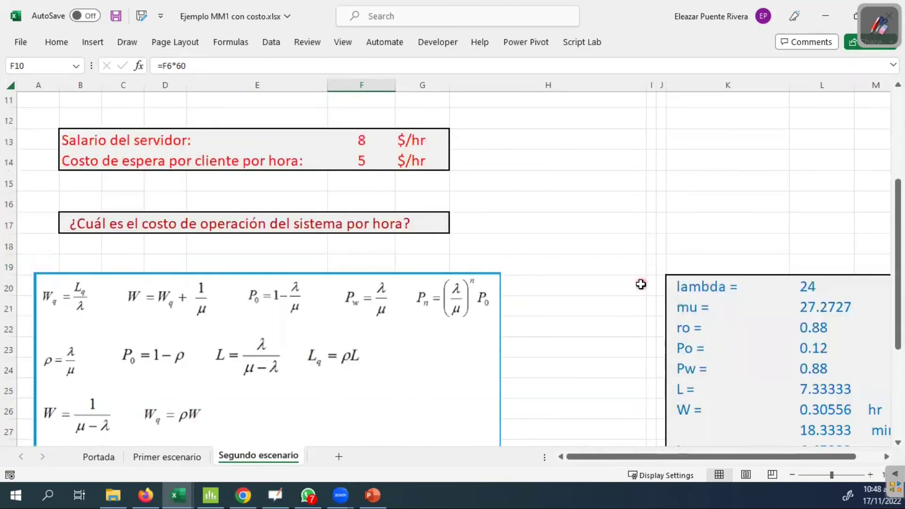
scroll(718, 346, down, 2)
scroll(773, 360, right, 2)
scroll(777, 235, up, 3)
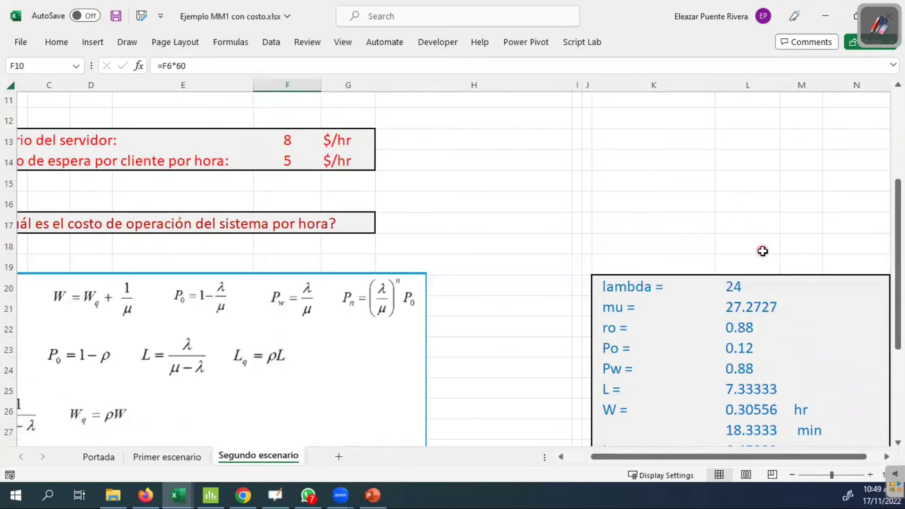
scroll(778, 227, down, 2)
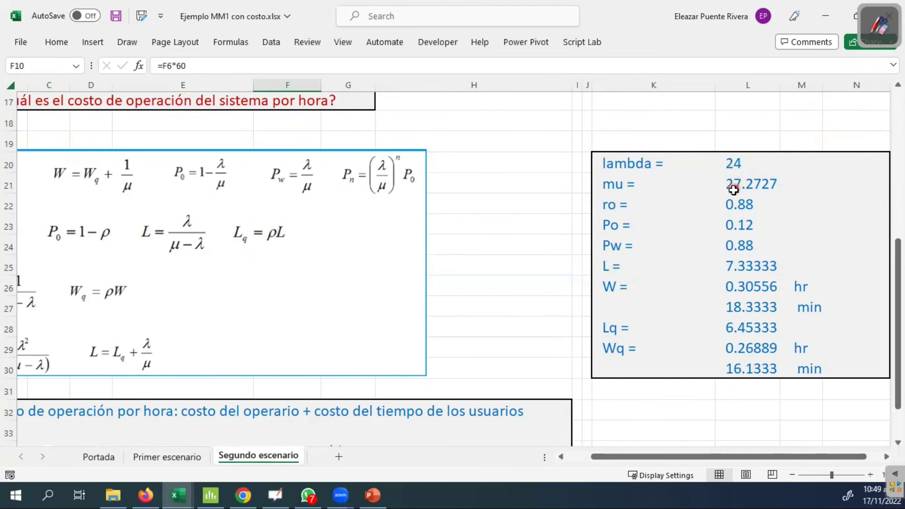
click(742, 205)
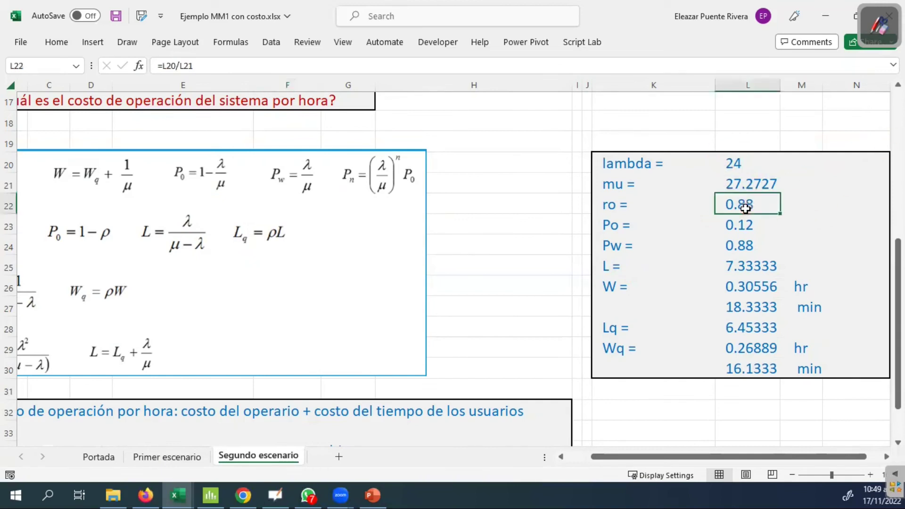
double_click(743, 207)
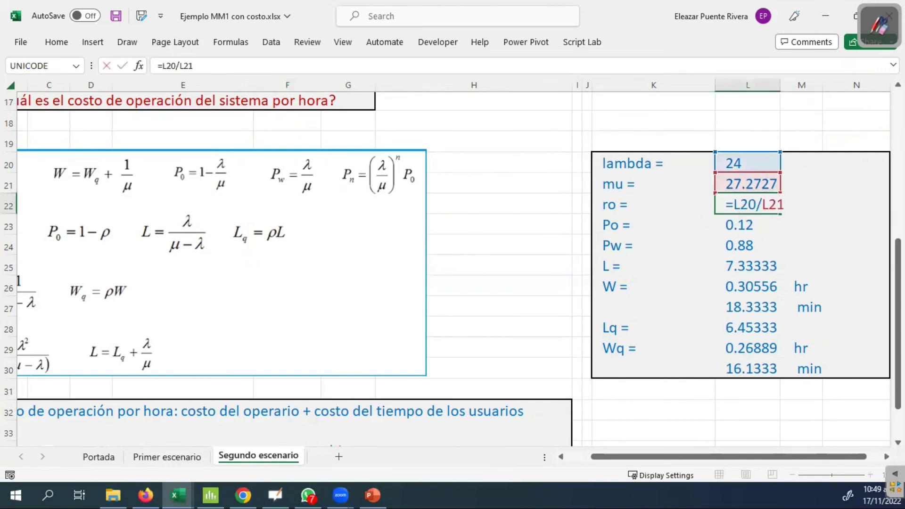
key(Escape)
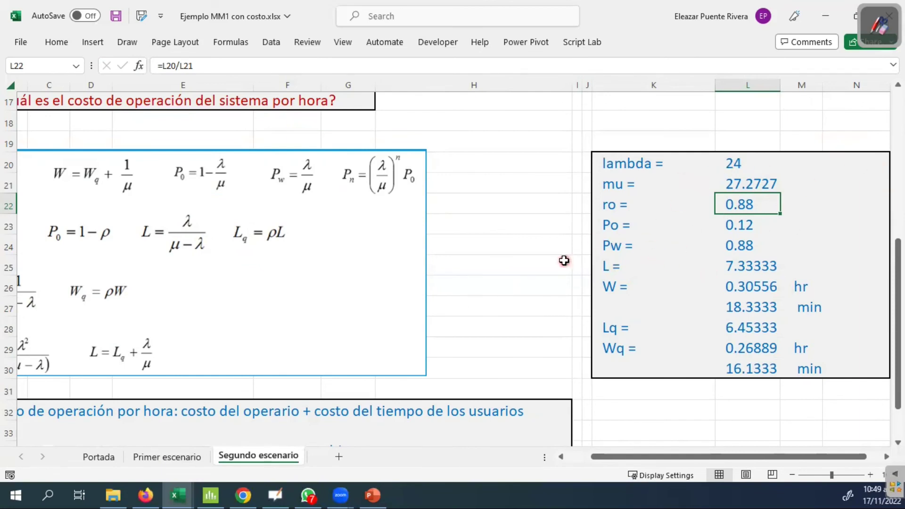
Check the average service time in F3 and inspect the formula for the mean number in the system (L) in L25
click(748, 266)
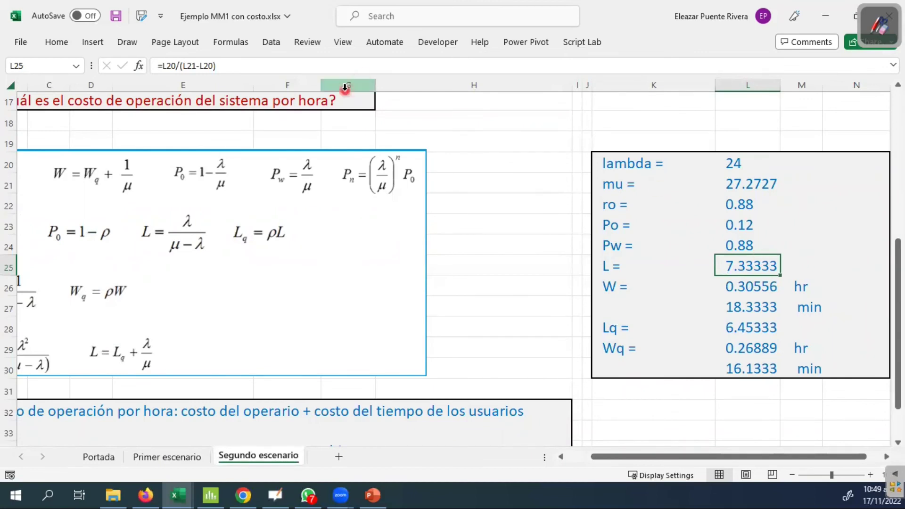
scroll(533, 278, up, 5)
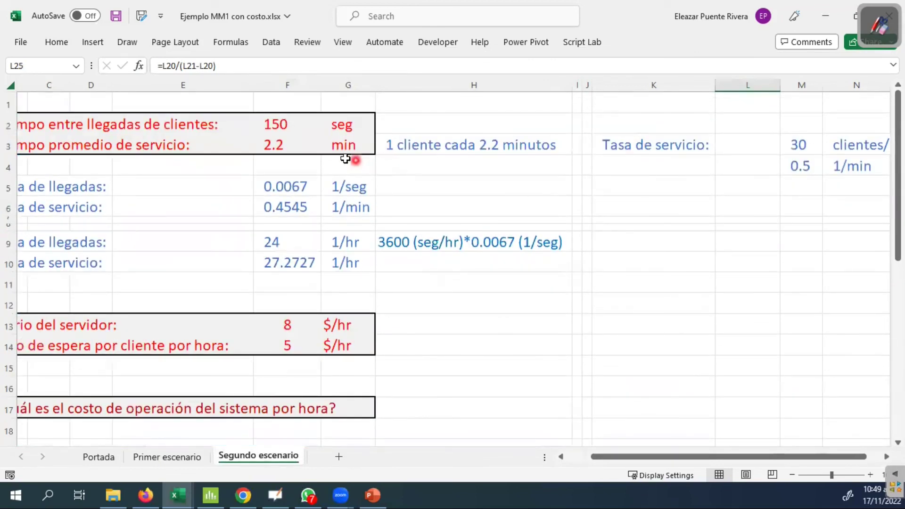
click(274, 147)
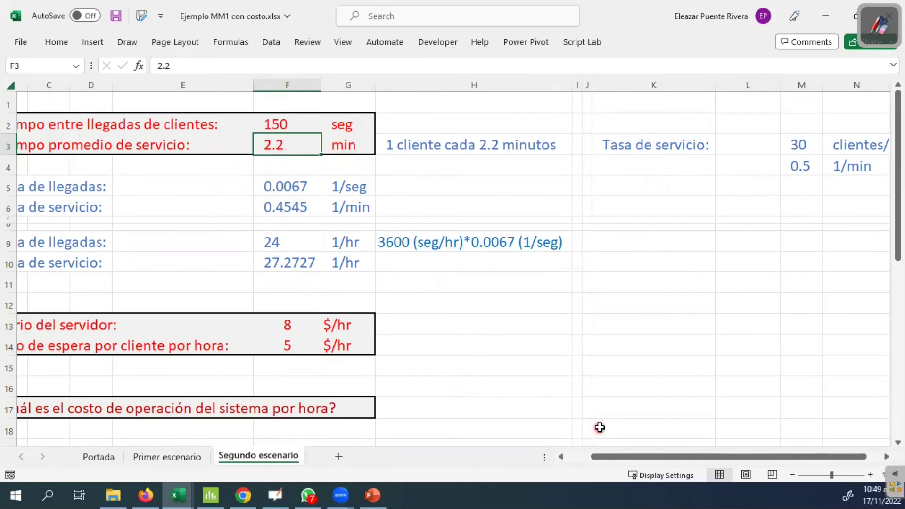
drag(605, 460, 740, 438)
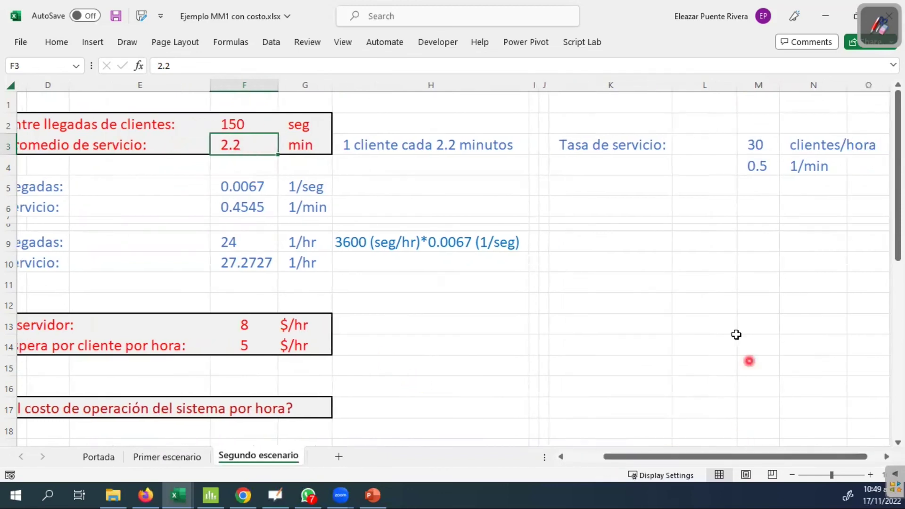
scroll(735, 333, down, 3)
scroll(709, 310, down, 1)
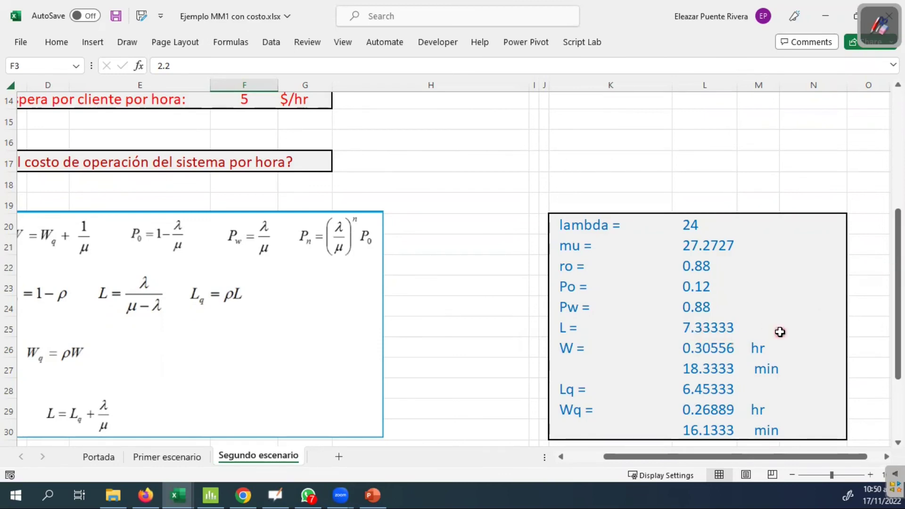
double_click(692, 328)
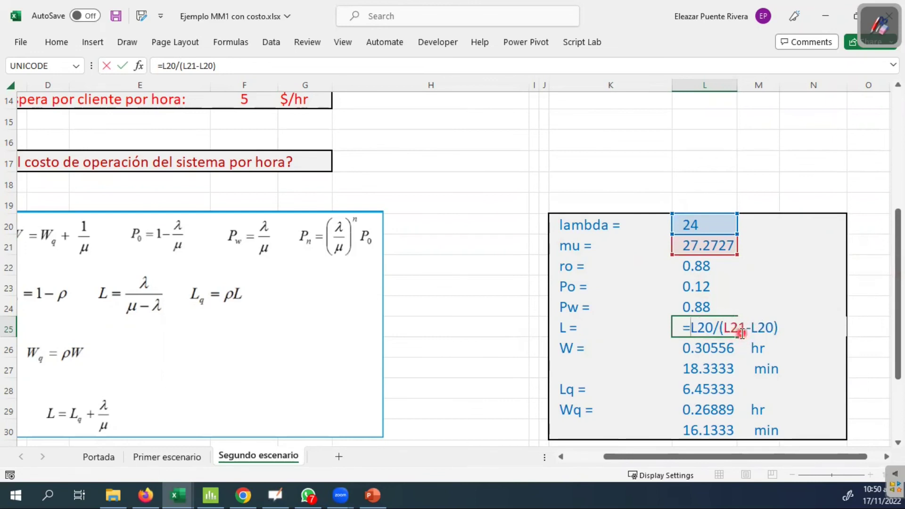
key(Return)
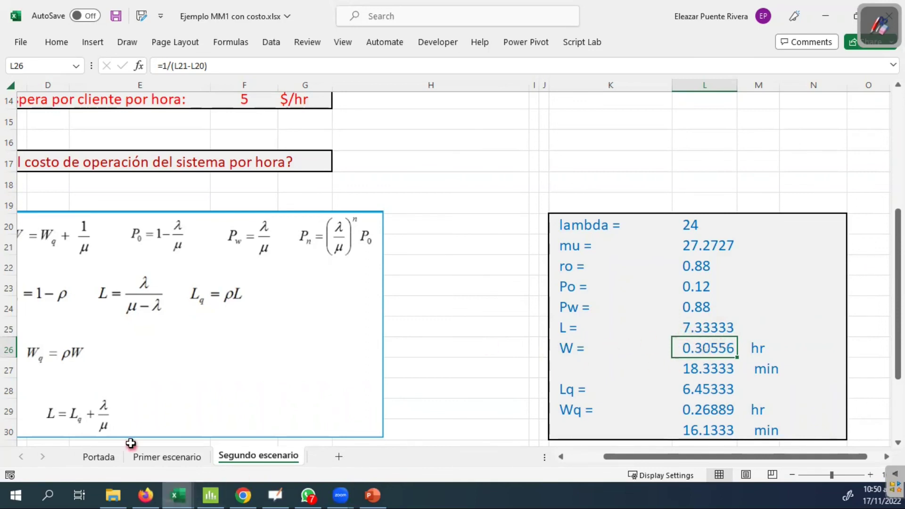
Compare the number in the system (L) and time in the system (W) with those on the Primer escenario sheet
click(165, 457)
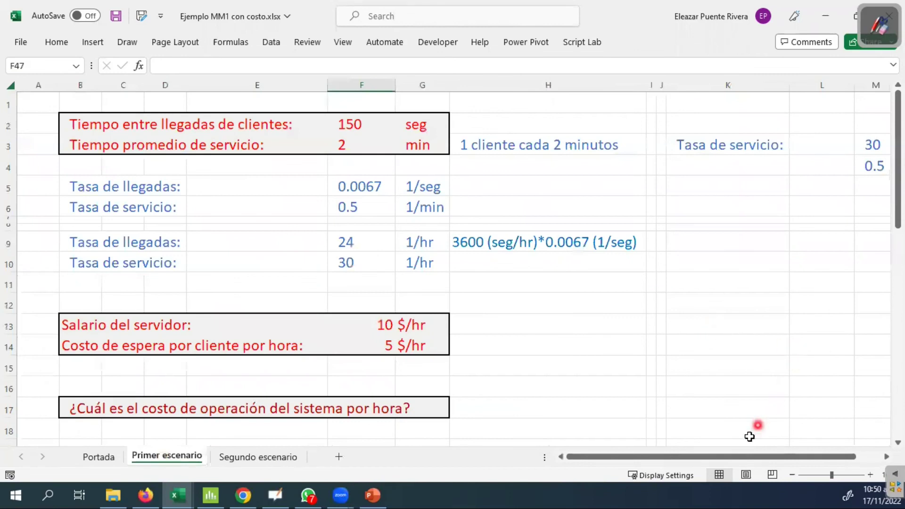
drag(742, 458, 826, 451)
scroll(857, 370, down, 6)
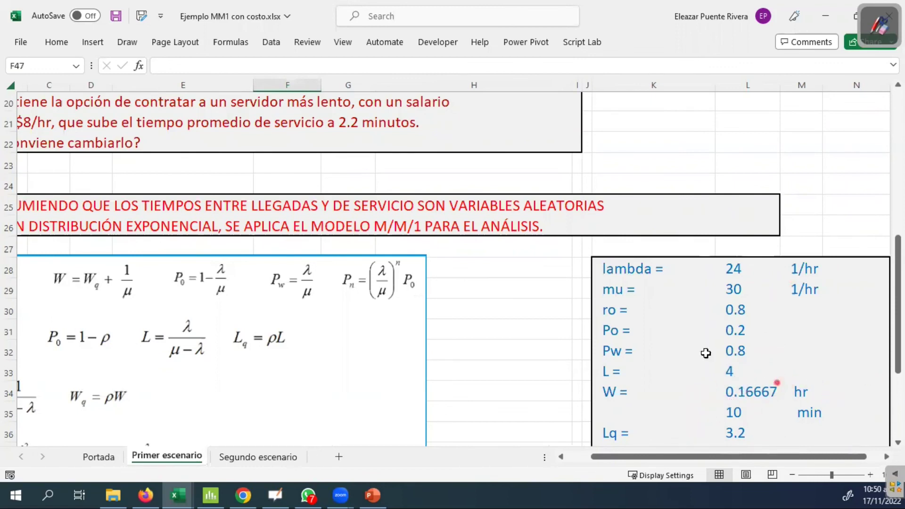
click(227, 460)
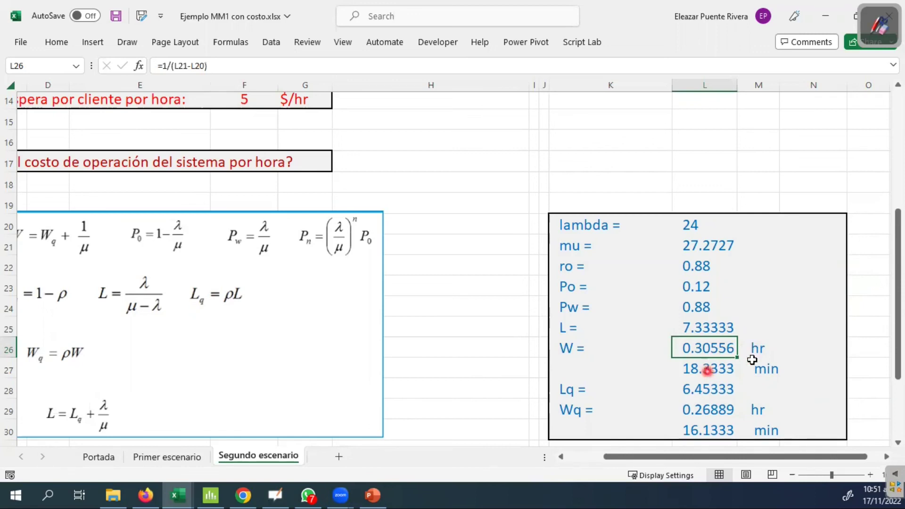
Inspect the queue length (Lq) formula in L28 alongside the number in the system (L) in L25
scroll(700, 368, down, 1)
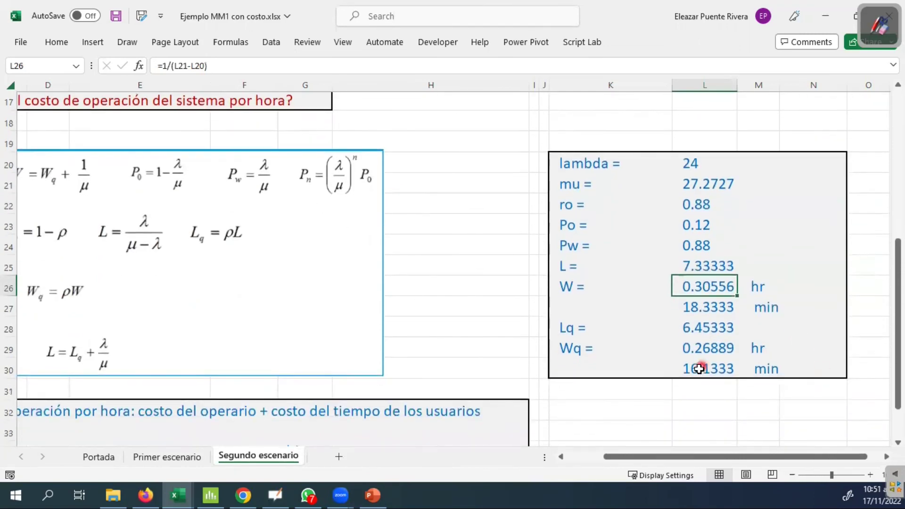
click(691, 330)
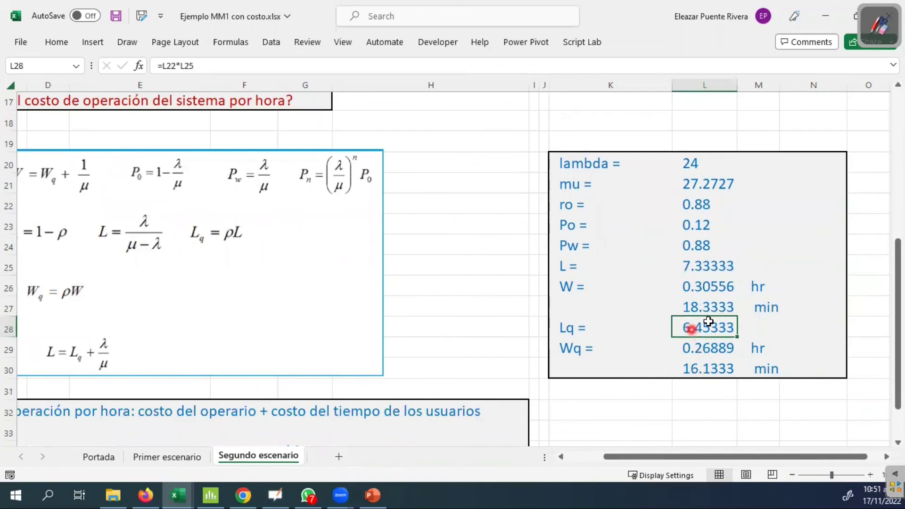
click(687, 266)
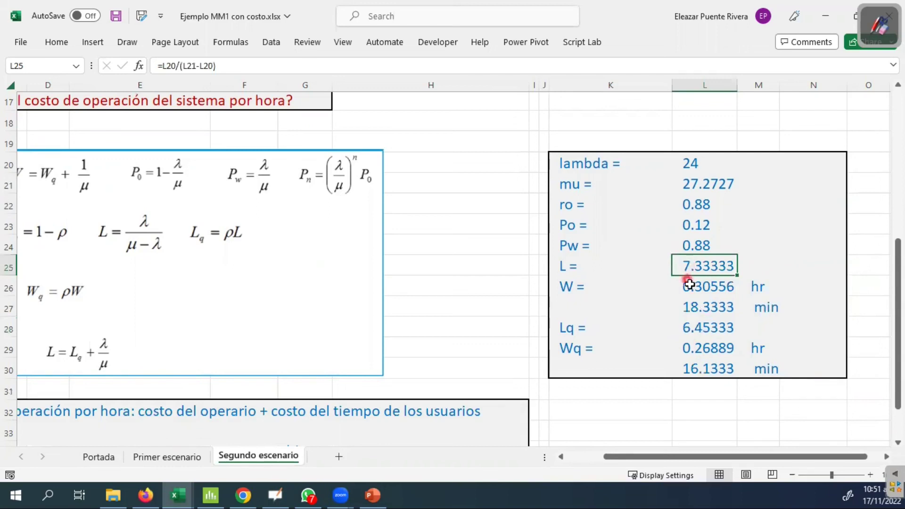
click(687, 330)
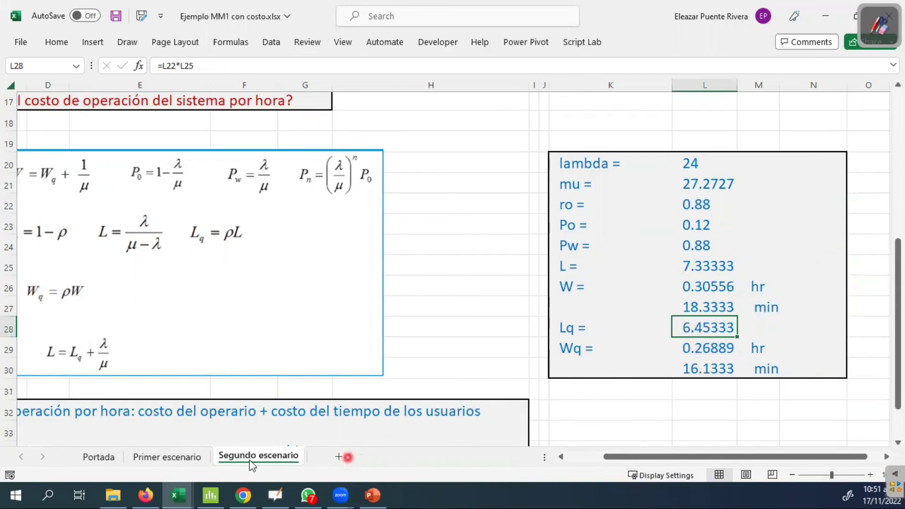
Compare the queue length (Lq) and queue waiting time (Wq) between the Primer escenario and Segundo escenario sheets
click(163, 457)
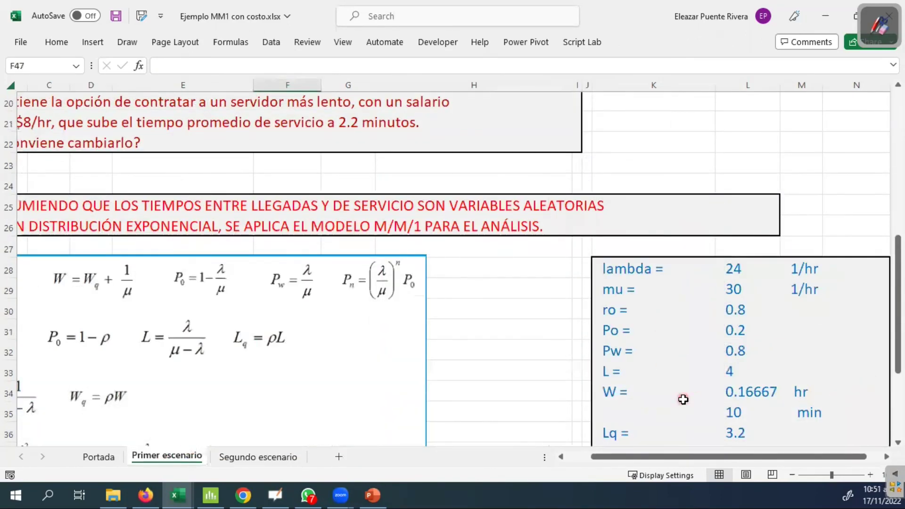
scroll(683, 399, down, 1)
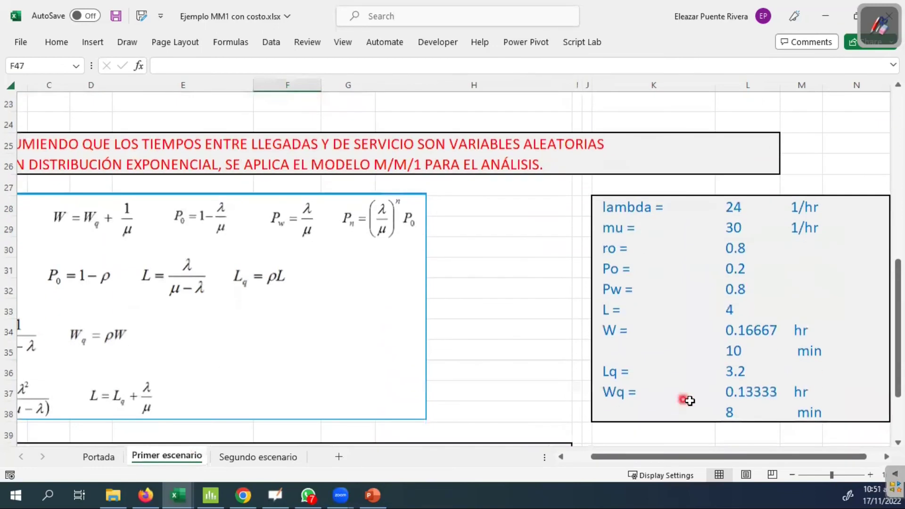
click(222, 457)
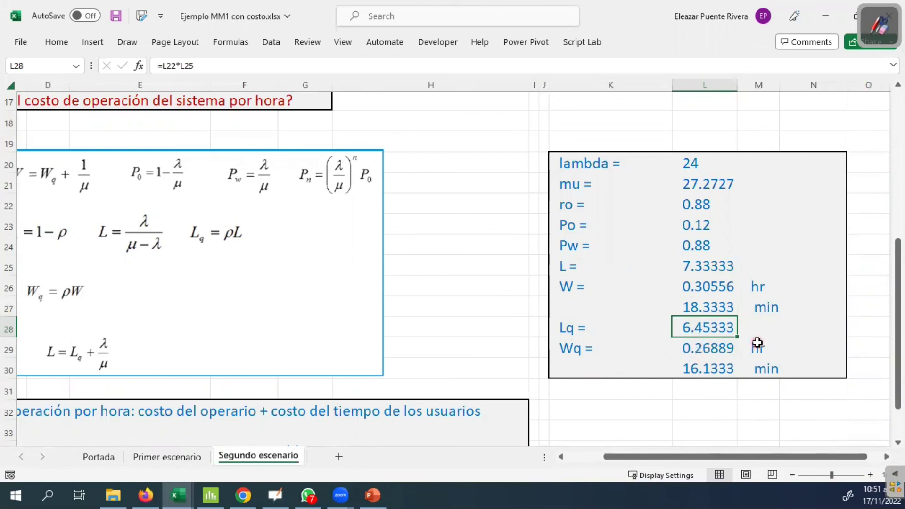
click(171, 458)
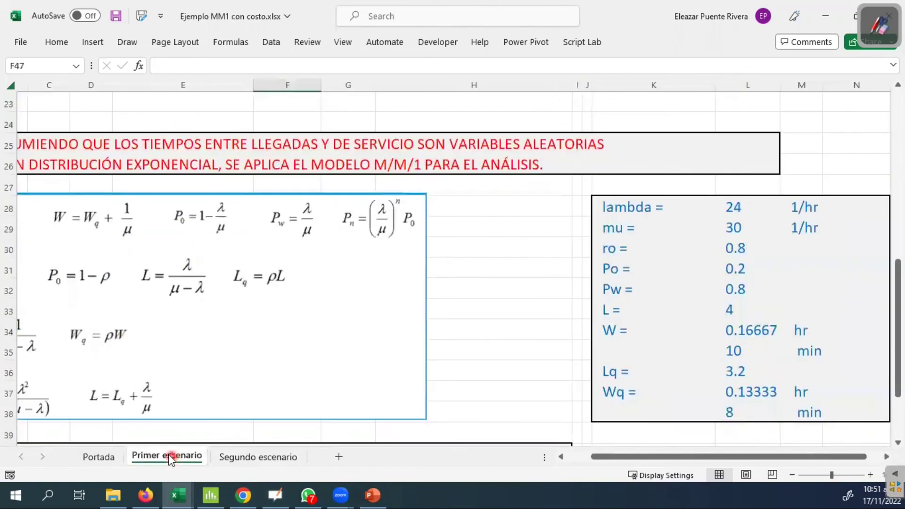
click(251, 456)
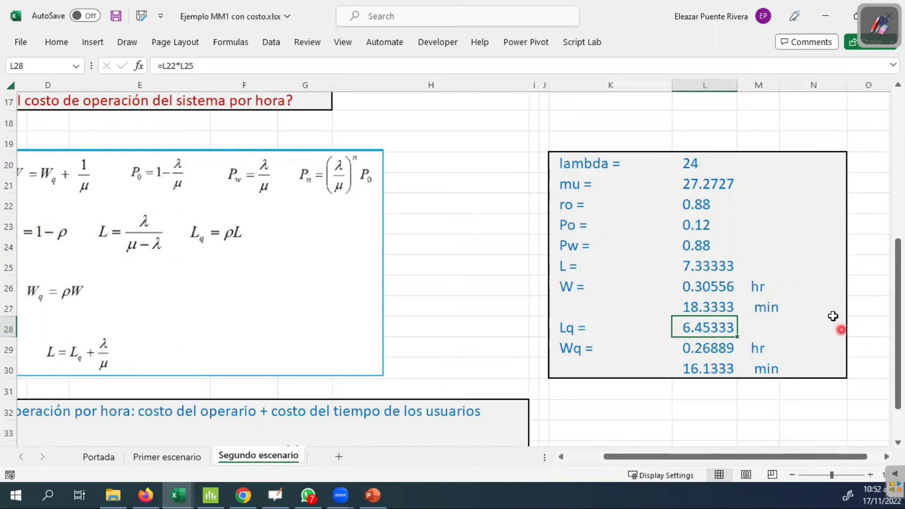
Review the second scenario's formulas for lambda, W, Lq and Wq in L20 and L26 through L30
click(679, 167)
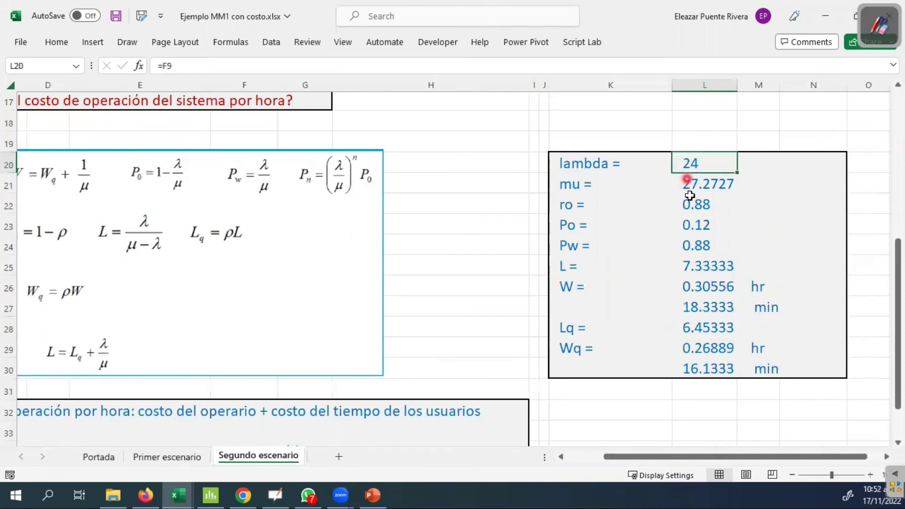
click(698, 286)
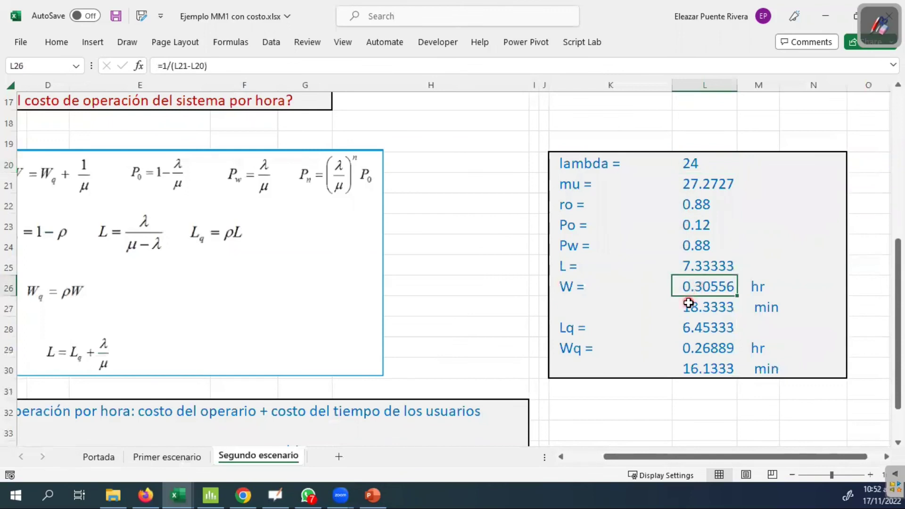
click(691, 304)
click(692, 327)
click(690, 348)
click(689, 369)
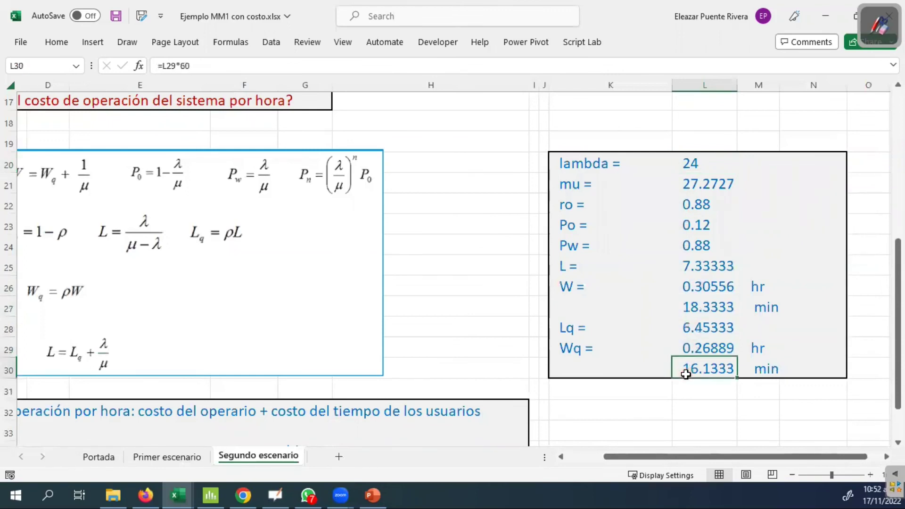
Inspect the operator cost formula in F34 of the second scenario's hourly operating cost table
scroll(524, 268, down, 2)
scroll(524, 268, left, 3)
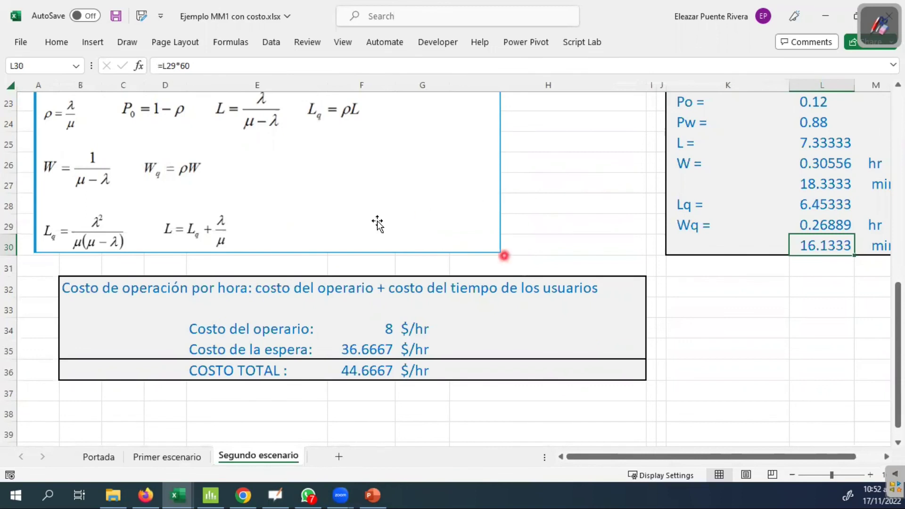
click(385, 327)
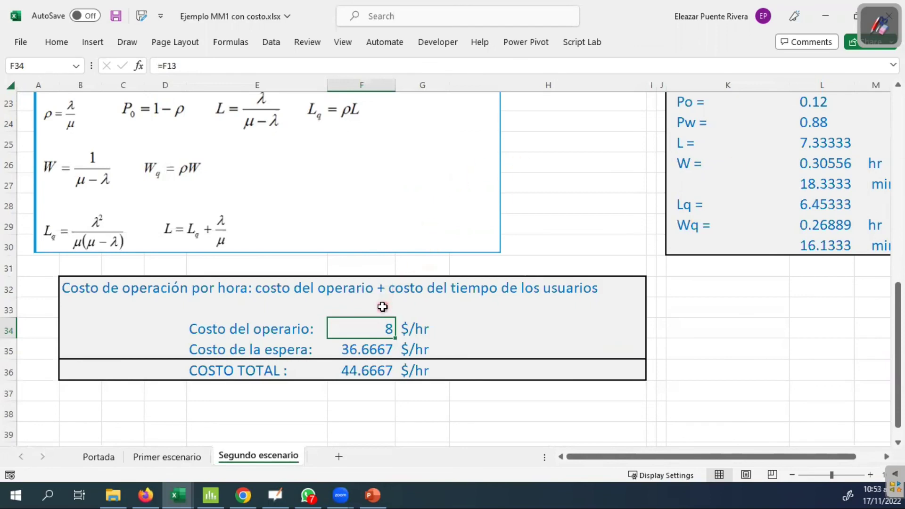
Trace the waiting cost formula in F35 of the second scenario to its source cells, F14 and the number in the system (L) in L25
click(348, 348)
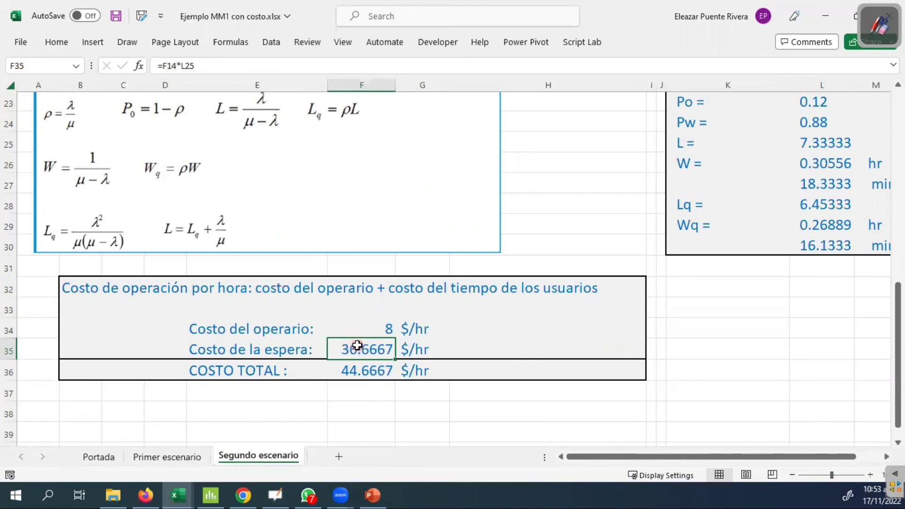
double_click(357, 347)
scroll(547, 170, up, 5)
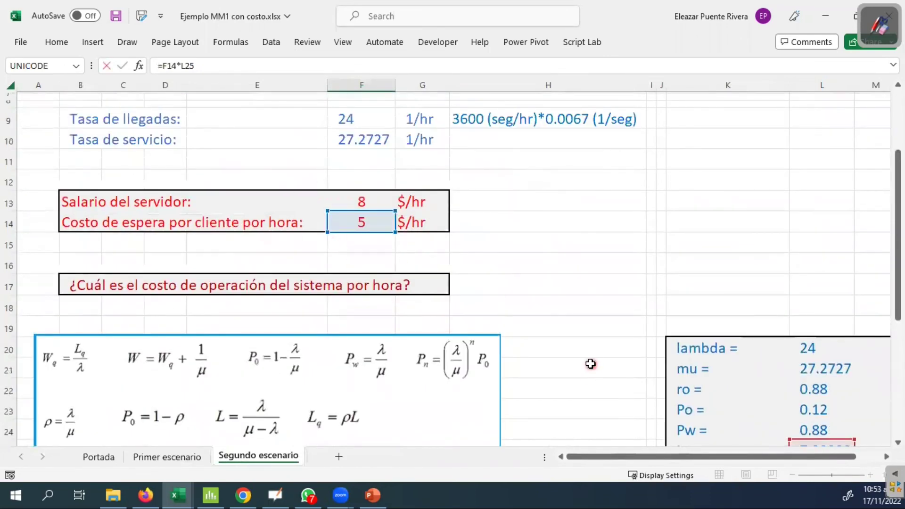
scroll(563, 344, down, 3)
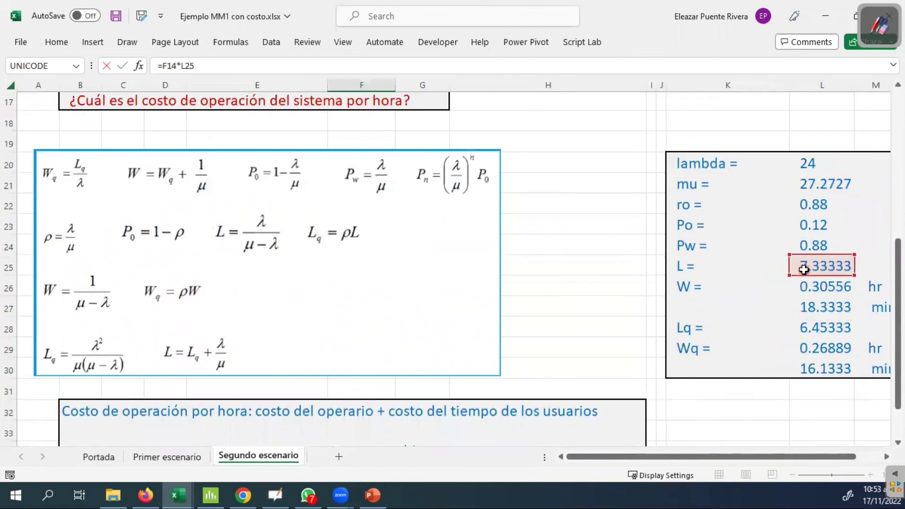
scroll(569, 318, down, 2)
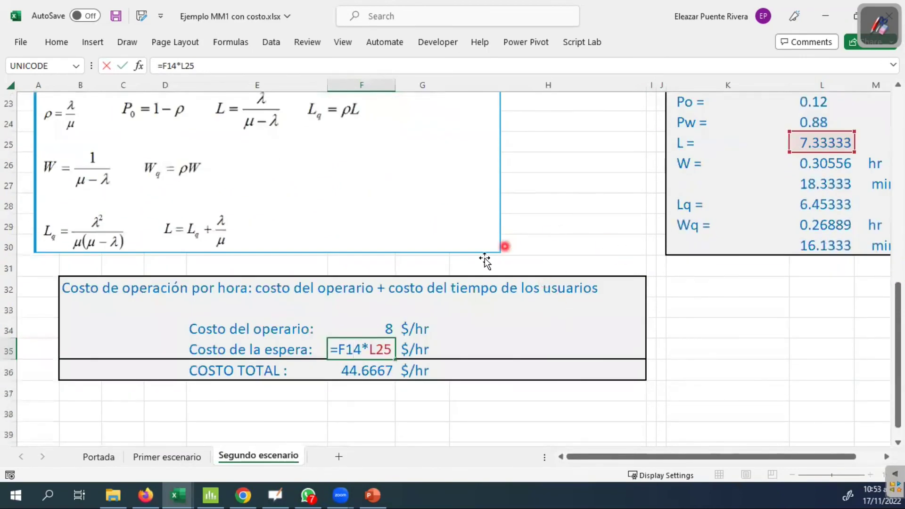
scroll(600, 204, up, 7)
scroll(679, 265, down, 3)
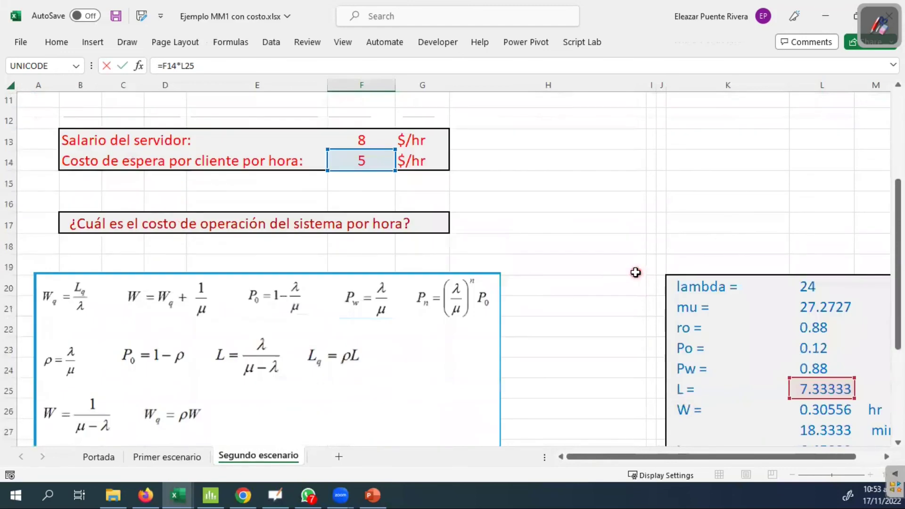
scroll(627, 279, down, 3)
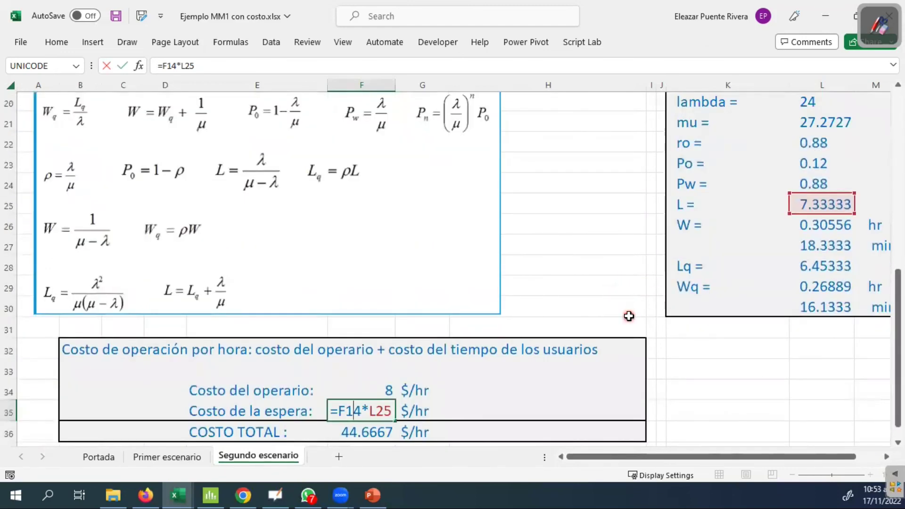
key(Escape)
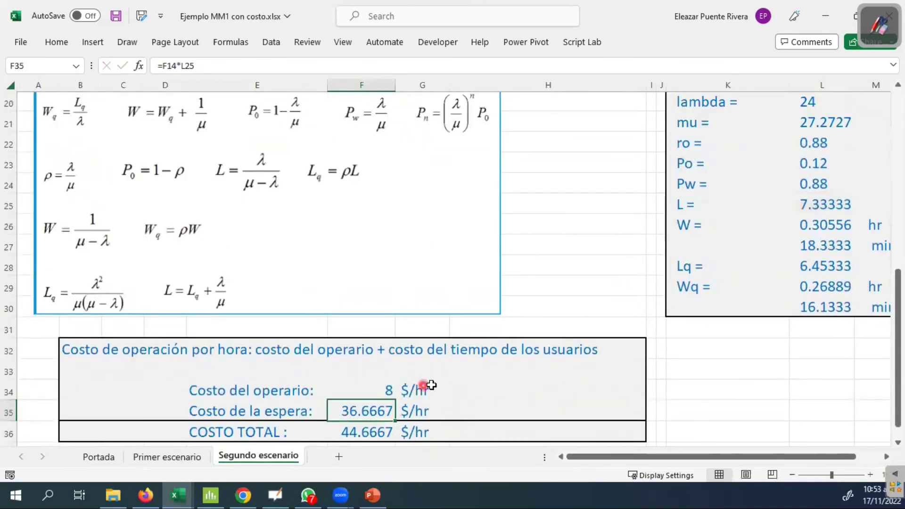
scroll(432, 385, down, 1)
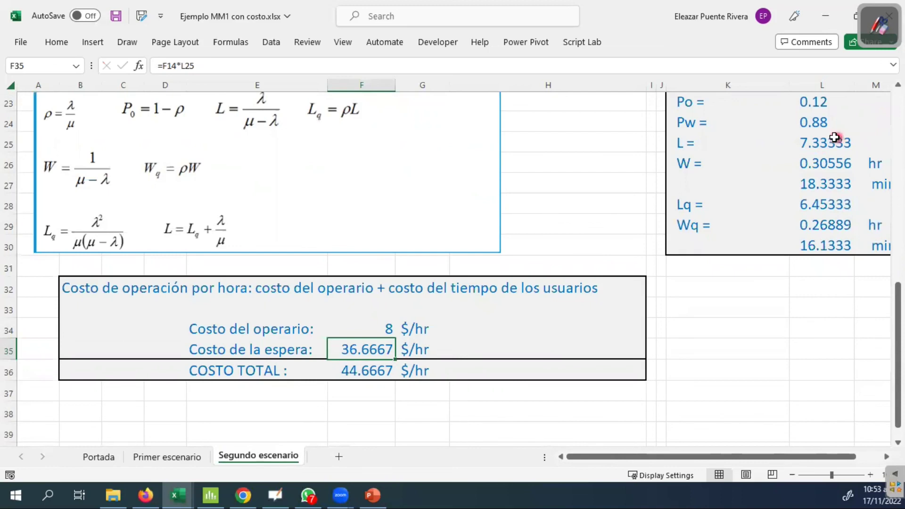
click(820, 141)
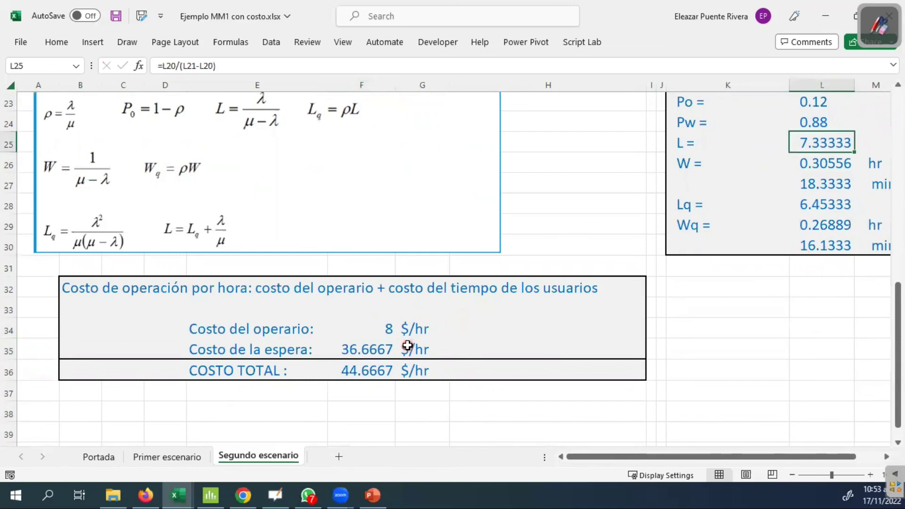
Compare the total hourly operating cost in F36 of the Segundo escenario sheet with F44 of the Primer escenario sheet
click(365, 361)
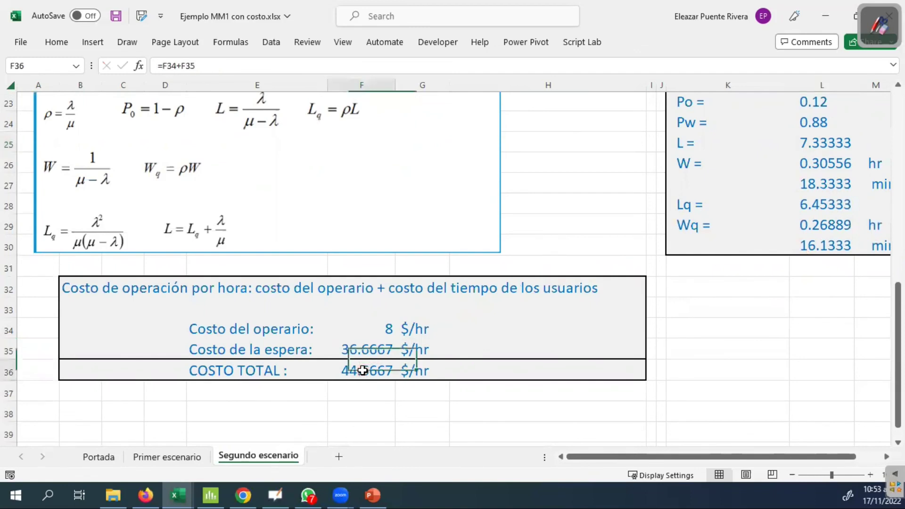
click(147, 451)
scroll(465, 320, down, 1)
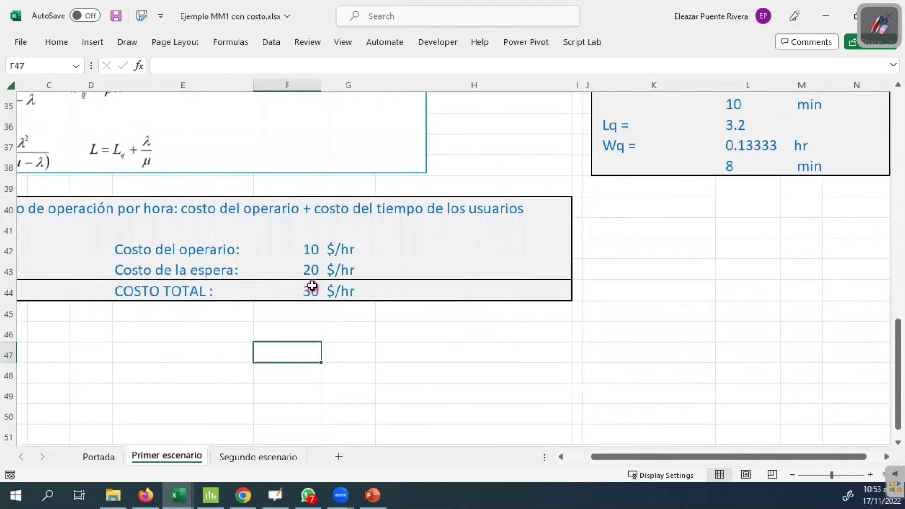
click(312, 286)
click(228, 454)
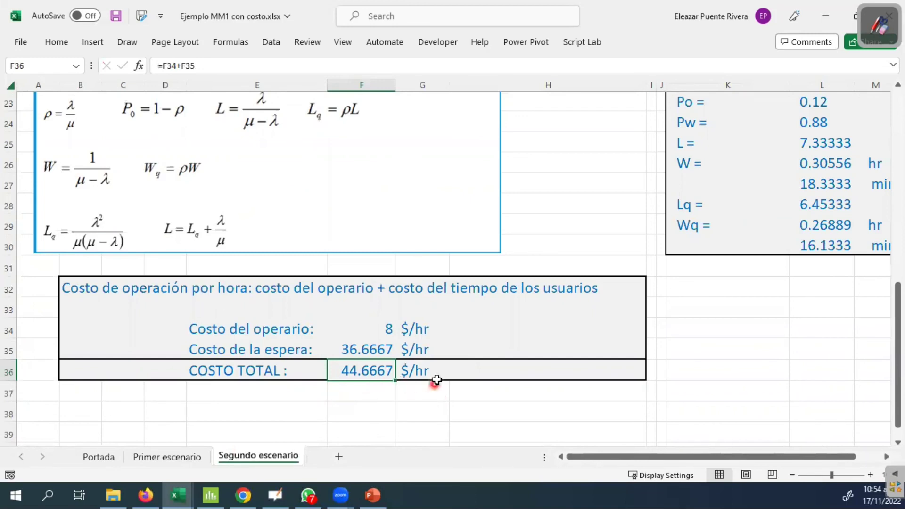
click(345, 412)
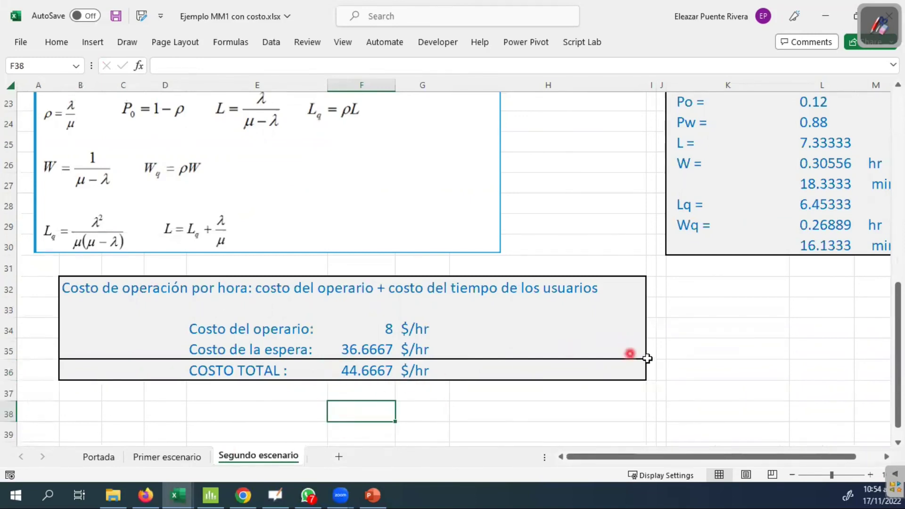